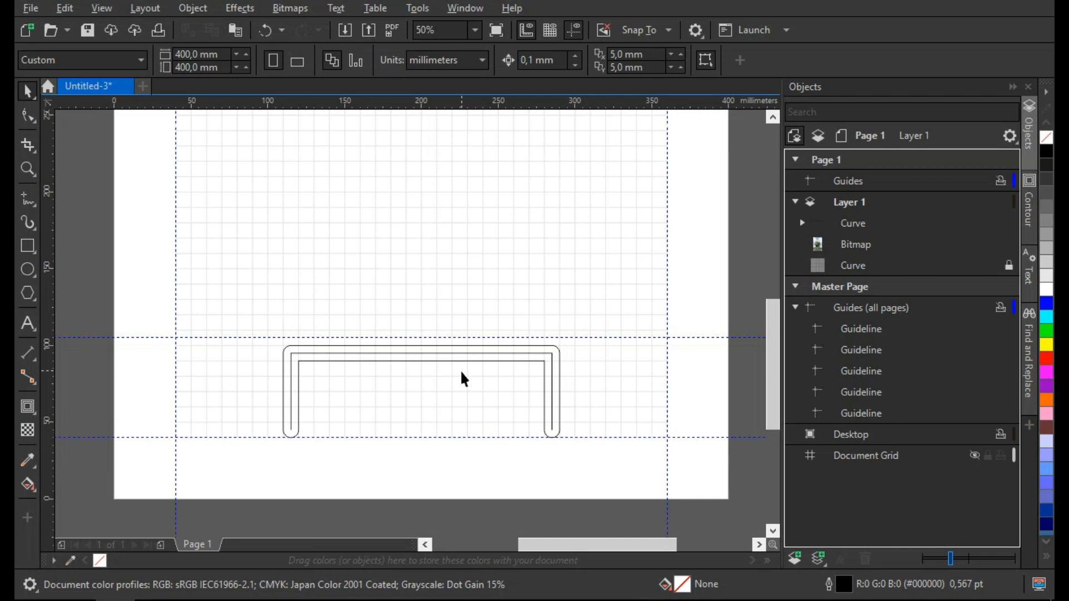
# - Draw a 30 mm vertical line inside the frame with the Freehand tool and give it a 5 mm contour
pyautogui.scroll(1, 428, 384)
pyautogui.click(515, 329)
pyautogui.click(531, 424)
pyautogui.scroll(-1, 485, 393)
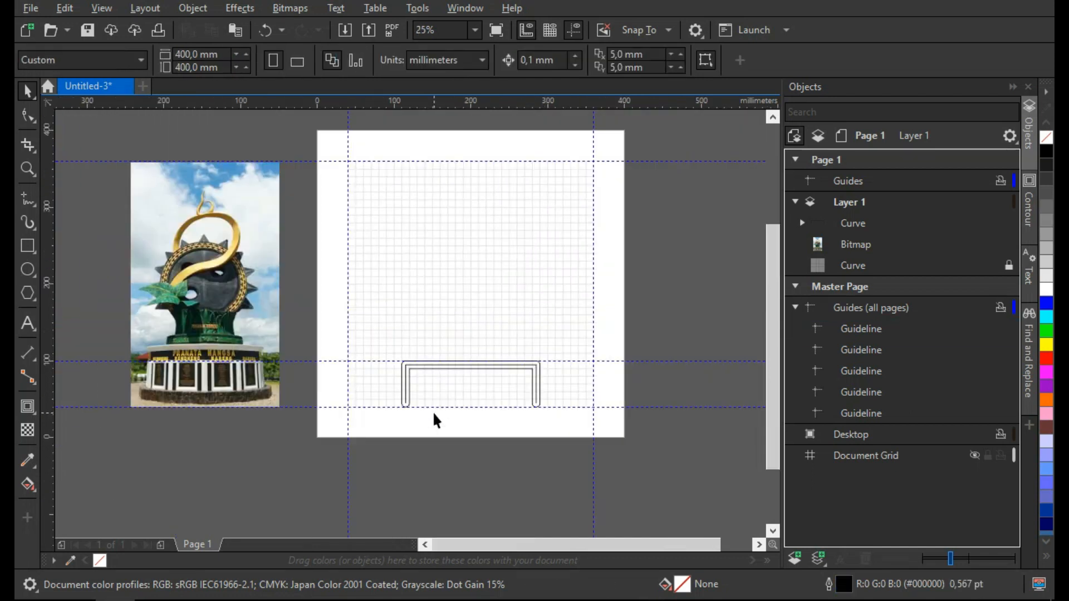
pyautogui.scroll(2, 437, 406)
pyautogui.press('F5')
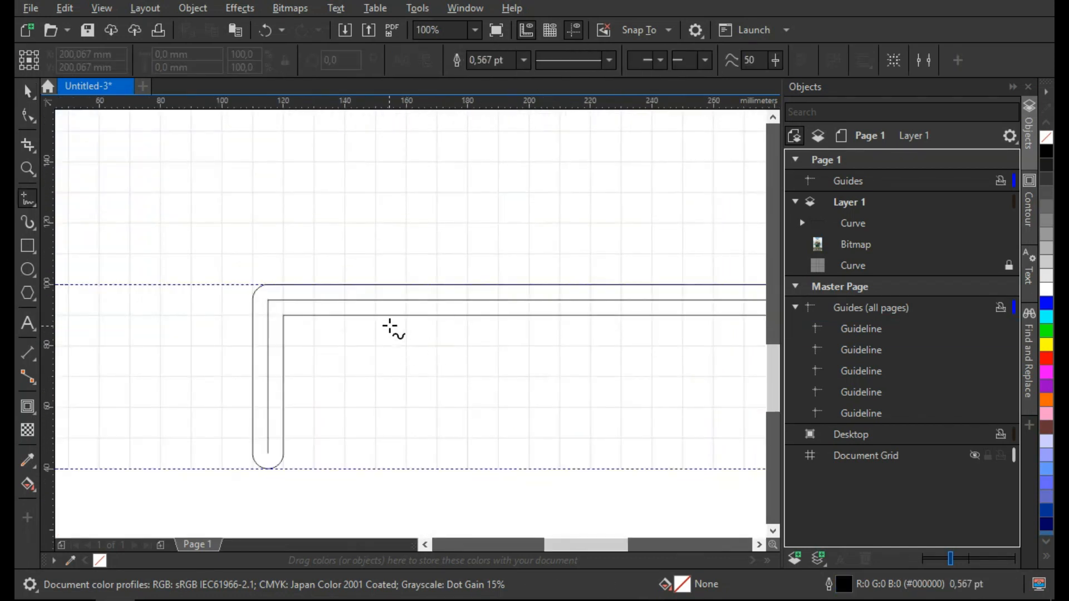
pyautogui.click(391, 345)
pyautogui.click(391, 437)
pyautogui.hotkey('ctrl', 'r')
pyautogui.scroll(-1, 383, 388)
pyautogui.press('space')
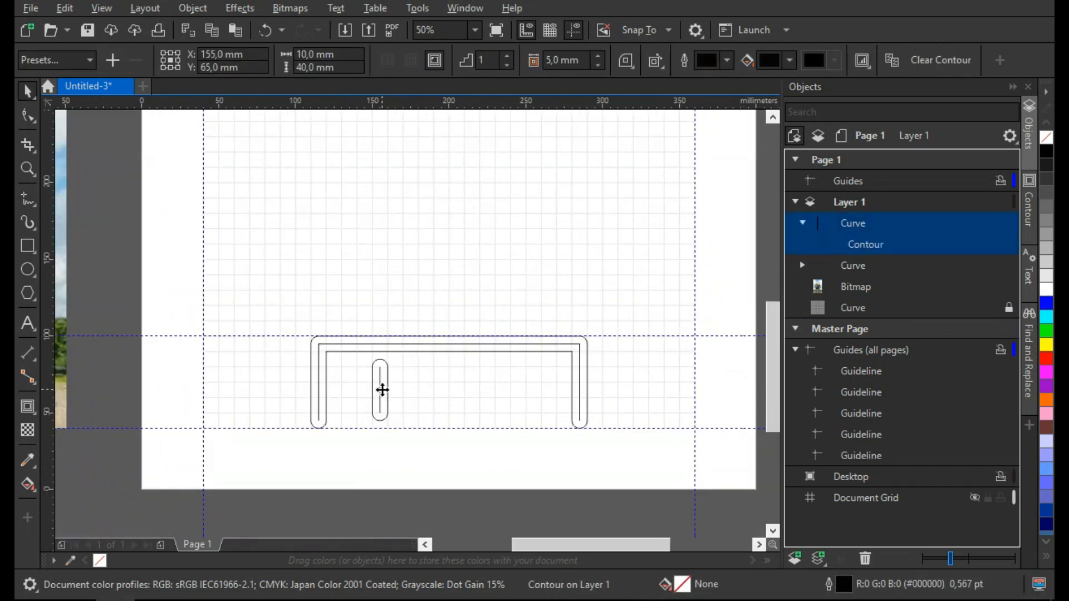
# - Duplicate the contoured vertical line twice to the right at 40 mm intervals
pyautogui.moveTo(440, 395); pyautogui.dragTo(441, 392)
pyautogui.rightClick(441, 391)
pyautogui.hotkey('ctrl', 'r')
pyautogui.click(515, 436)
# - Group the three slots, centre them horizontally within the frame, and ungroup them
pyautogui.scroll(1, 498, 391)
pyautogui.click(507, 393)
pyautogui.keyDown('shift'); pyautogui.click(401, 401); pyautogui.keyUp('shift')
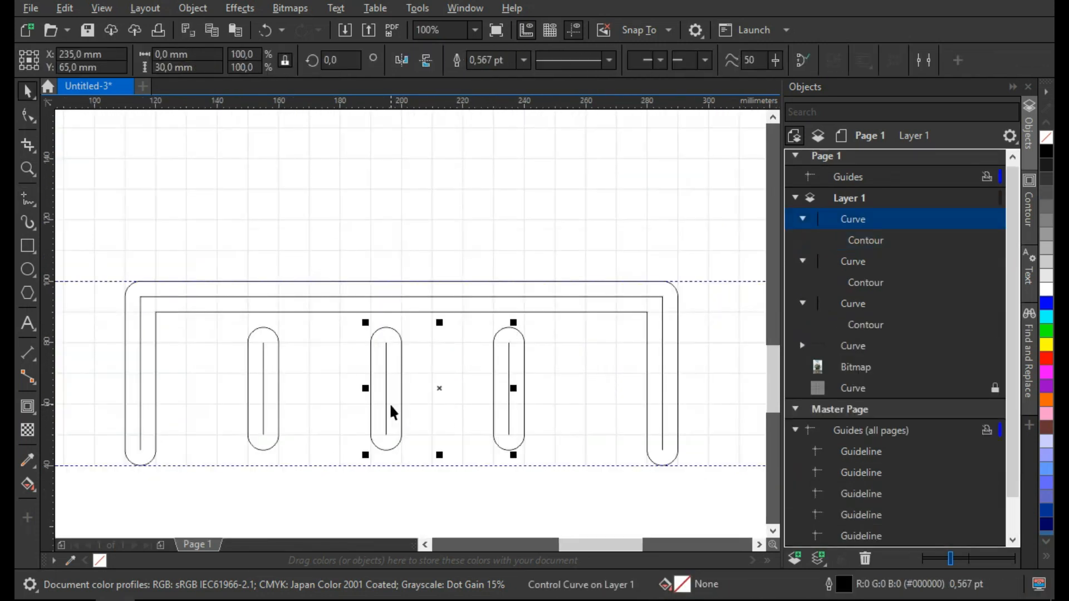
pyautogui.keyDown('shift'); pyautogui.click(280, 397); pyautogui.keyUp('shift')
pyautogui.hotkey('ctrl', 'g')
pyautogui.keyDown('shift'); pyautogui.click(455, 309); pyautogui.keyUp('shift')
pyautogui.press('c')
pyautogui.click(520, 393)
pyautogui.hotkey('ctrl', 'u')
pyautogui.press('Escape')
pyautogui.scroll(-1, 389, 401)
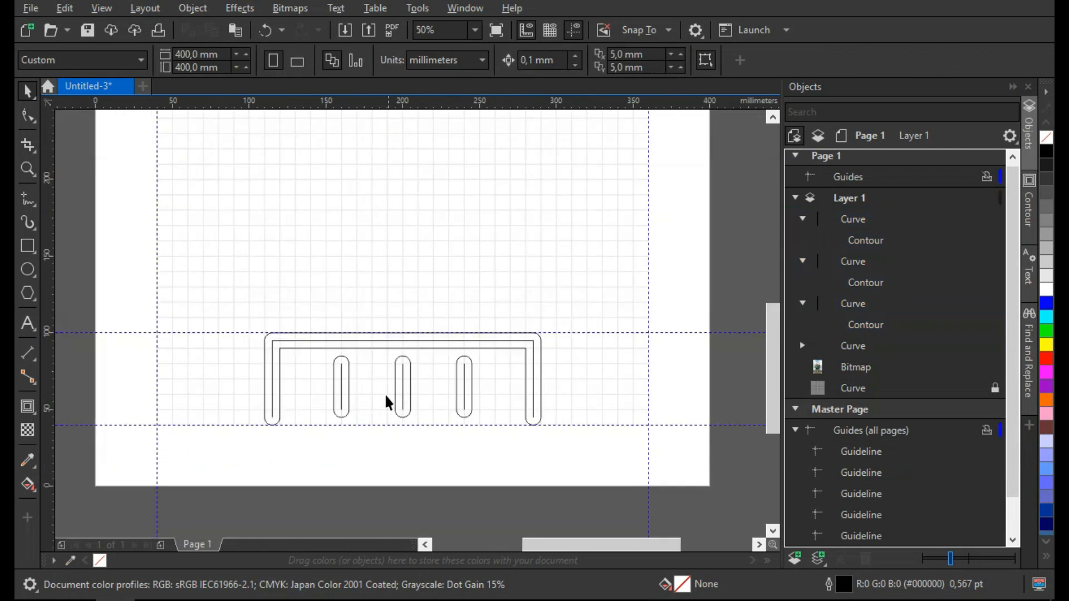
# - Replace the three slots with shorter 10 × 30 mm ones spaced 40 mm apart and centred in the frame
pyautogui.scroll(1, 357, 423)
pyautogui.click(318, 367)
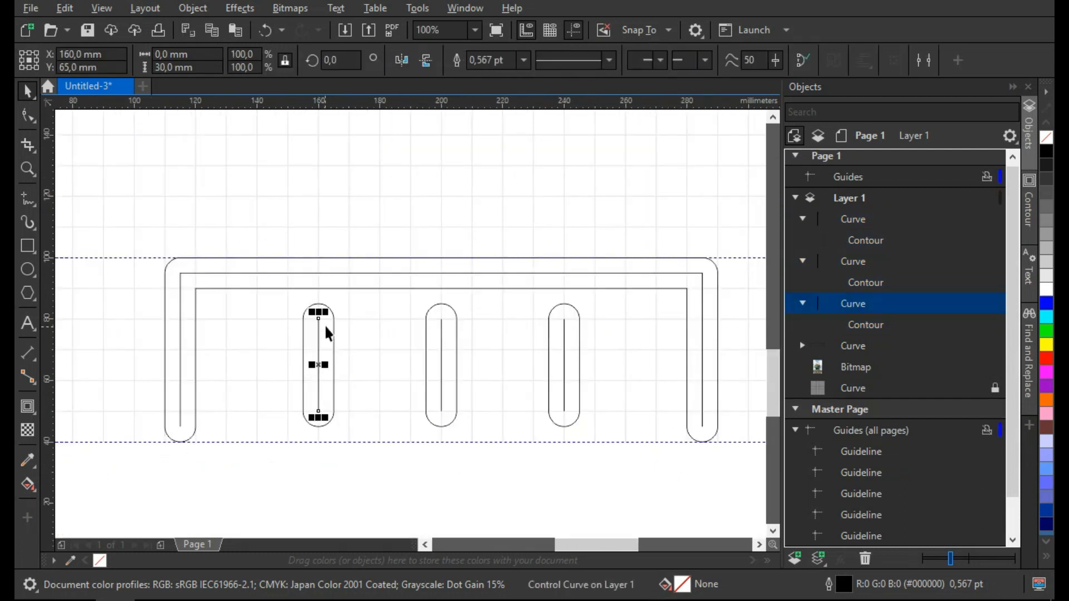
pyautogui.click(453, 356)
pyautogui.hotkey('ctrl', 'z')
pyautogui.hotkey('ctrl', 'z')
pyautogui.hotkey('ctrl', 'shift', 'z')
pyautogui.hotkey('ctrl', 'shift', 'z')
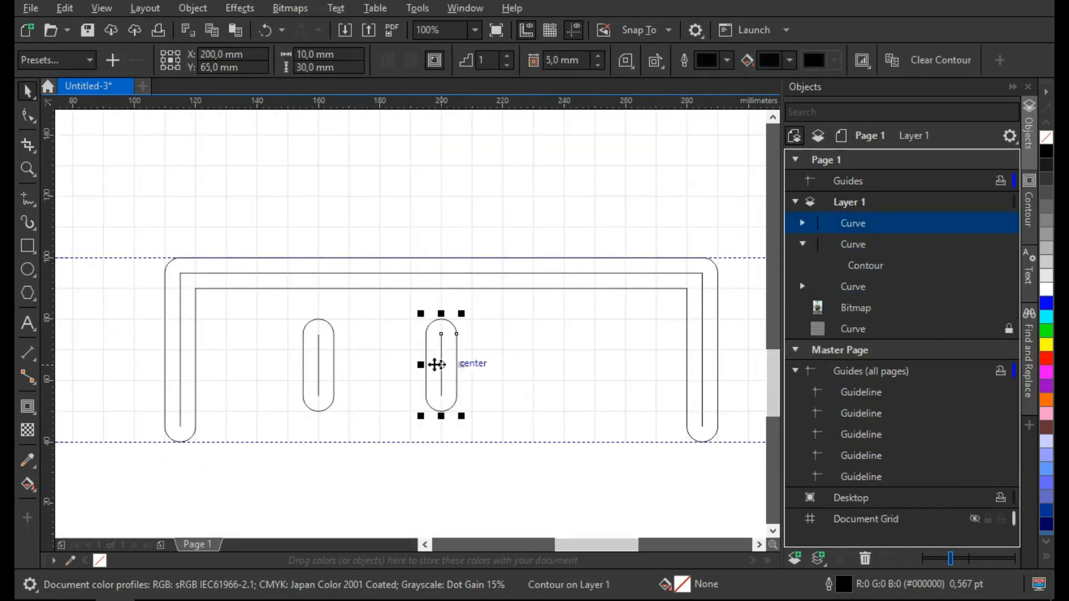
pyautogui.scroll(-3, 445, 424)
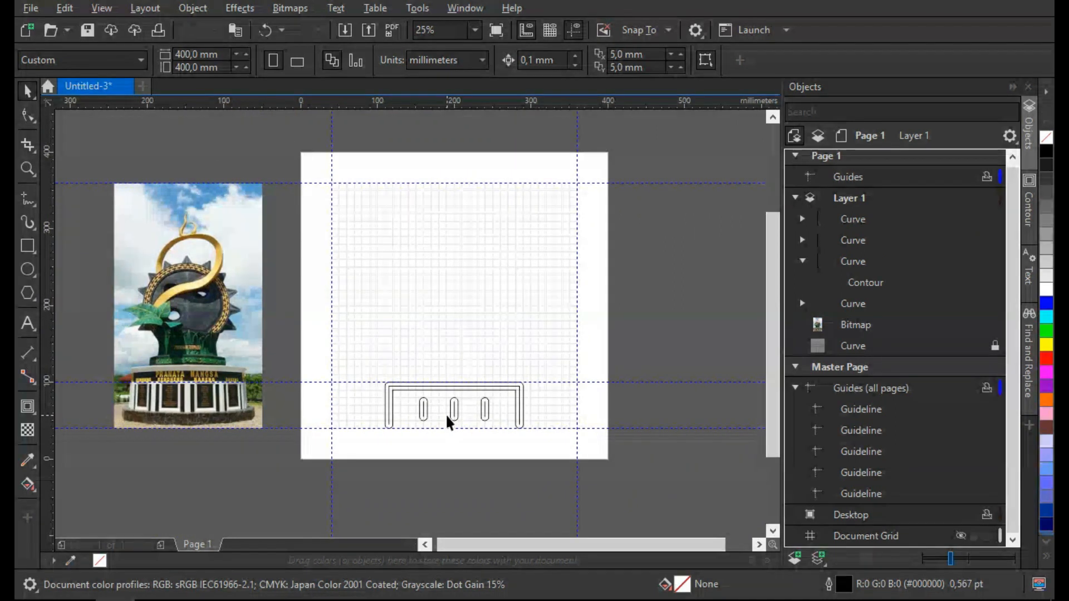
pyautogui.scroll(3, 450, 422)
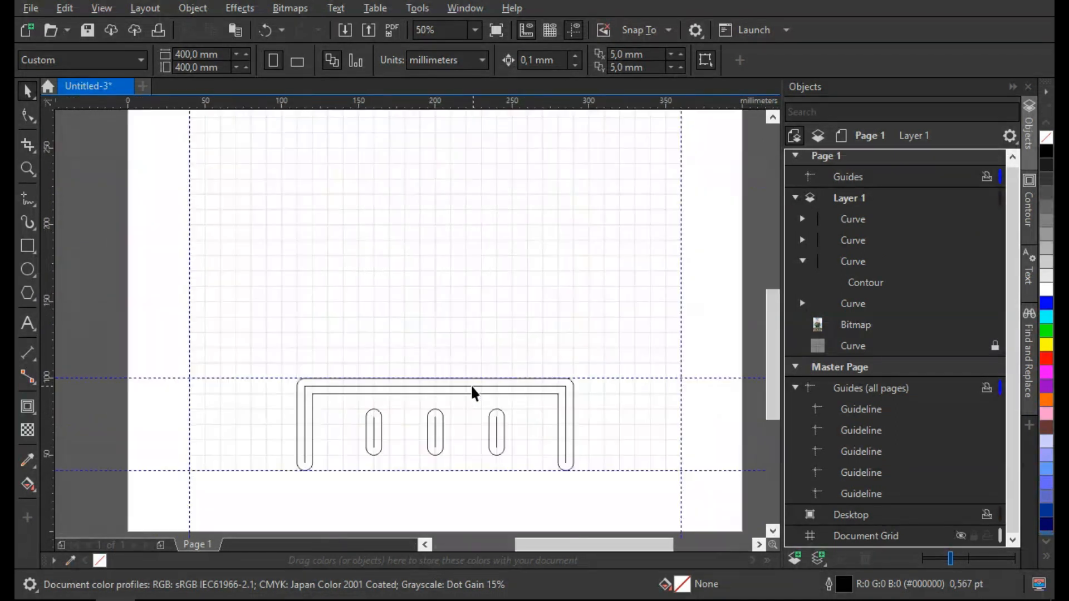
# - Draw a 140 mm horizontal line centred above the frame at Y 115 mm and give it a 5 mm contour
pyautogui.press('F5')
pyautogui.click(667, 337)
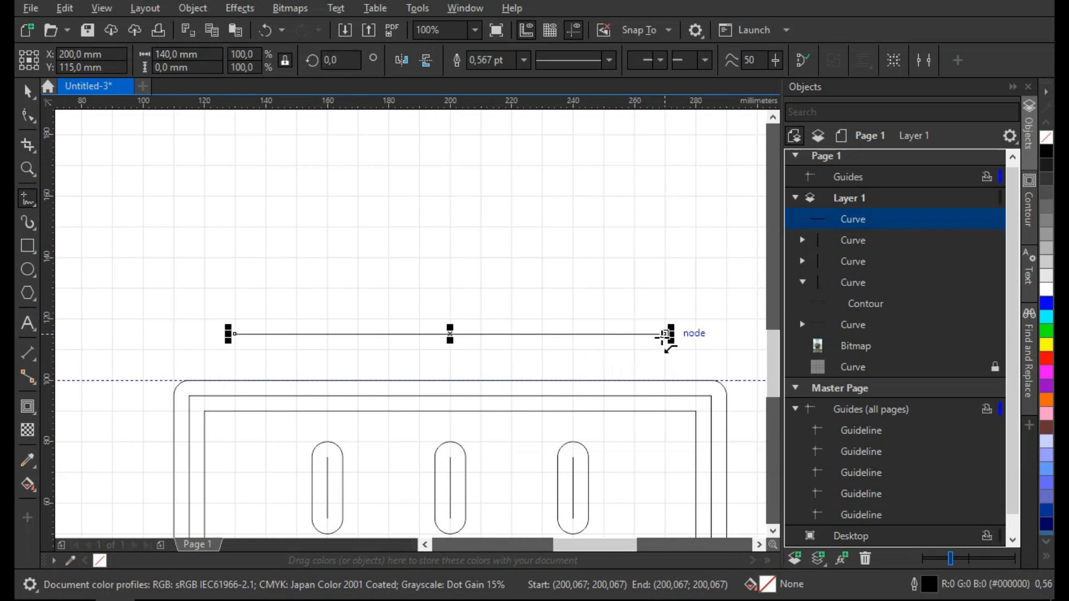
pyautogui.hotkey('ctrl', 'r')
pyautogui.scroll(-2, 494, 439)
pyautogui.scroll(4, 434, 408)
pyautogui.scroll(-2, 416, 366)
# - Draw a 20 mm vertical line above the bar's left end, shift its top 10 mm left as a curve, and contour it 5 mm
pyautogui.click(396, 408)
pyautogui.click(395, 345)
pyautogui.press('F10')
pyautogui.moveTo(396, 347); pyautogui.dragTo(366, 347)
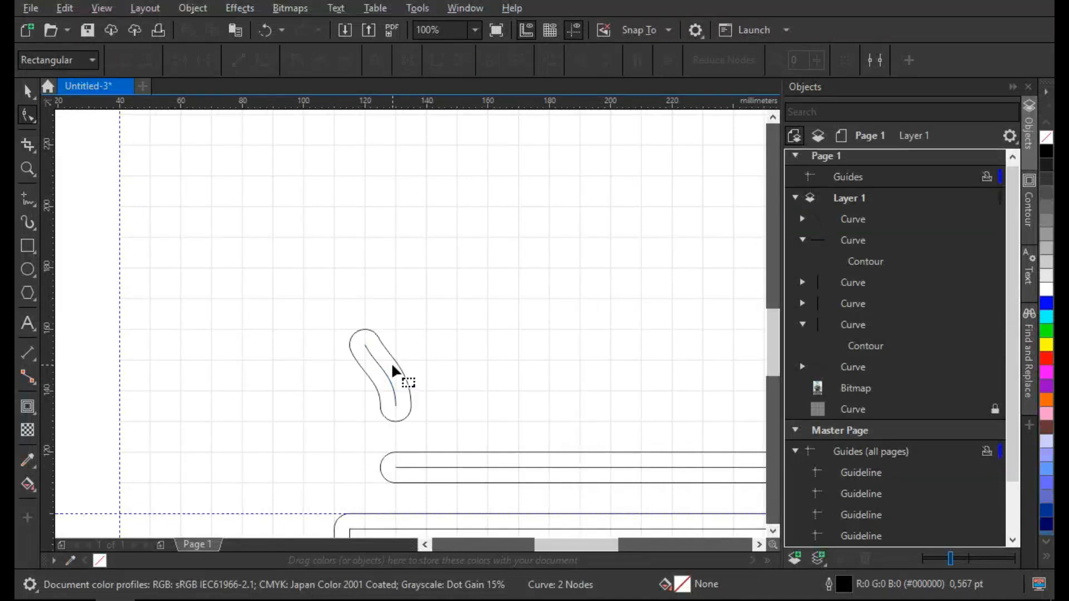
pyautogui.click(27, 406)
pyautogui.click(28, 90)
# - Mirror a copy of the curved stroke horizontally about its lower end to form a Y-shaped motif
pyautogui.click(360, 375)
pyautogui.moveTo(327, 369); pyautogui.dragTo(398, 370)
pyautogui.click(461, 313)
pyautogui.click(27, 407)
pyautogui.click(27, 91)
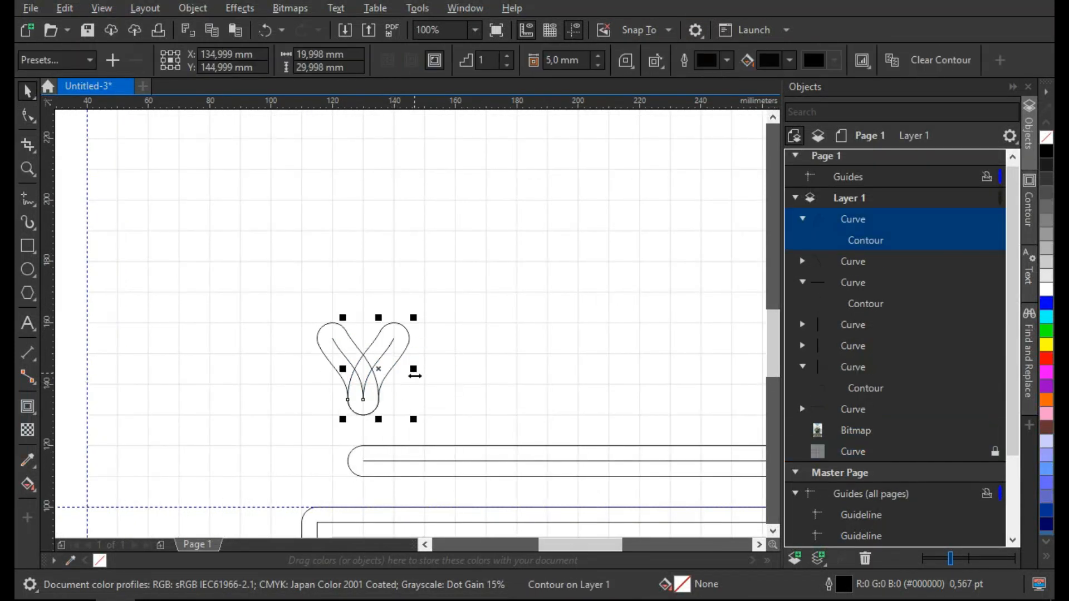
# - Try repeating the Y-shaped motif five times in a row at 30 mm intervals
pyautogui.moveTo(296, 303); pyautogui.dragTo(424, 431)
pyautogui.moveTo(363, 399); pyautogui.dragTo(455, 401)
pyautogui.rightClick(455, 401)
pyautogui.scroll(-1, 415, 400)
pyautogui.hotkey('ctrl', 'r')
pyautogui.hotkey('ctrl', 'r')
pyautogui.hotkey('ctrl', 'r')
pyautogui.hotkey('ctrl', 'r')
pyautogui.scroll(1, 541, 426)
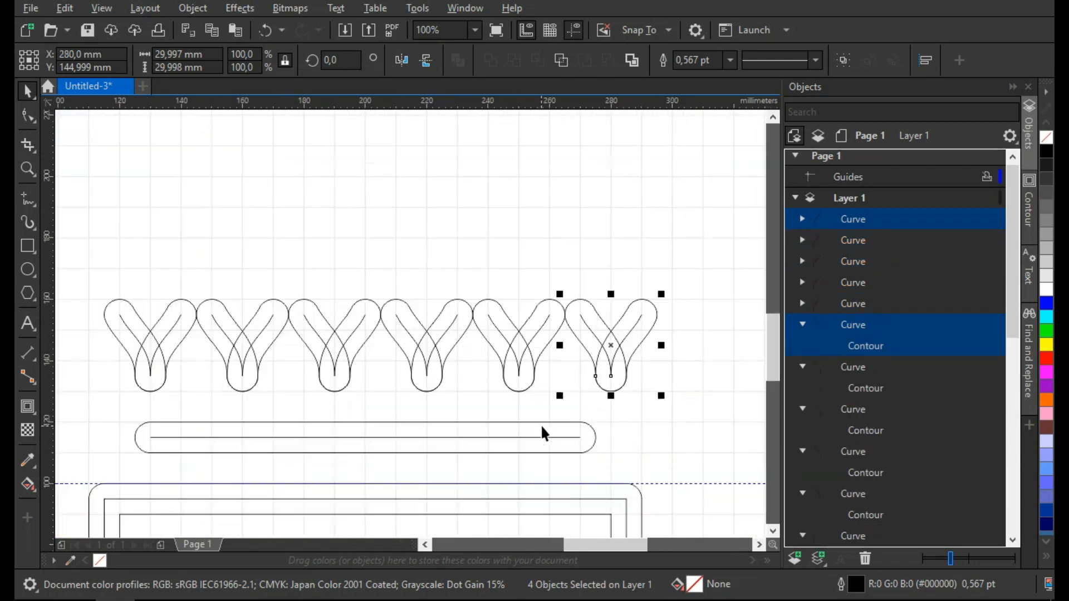
# - Undo the five motif copies spaced 30 mm apart
pyautogui.hotkey('ctrl', 'z')
pyautogui.hotkey('ctrl', 'z')
pyautogui.hotkey('ctrl', 'z')
pyautogui.hotkey('ctrl', 'z')
pyautogui.hotkey('ctrl', 'z')
# - Duplicate the Y-shaped motif seven times to the right at 20 mm intervals so the copies interlace
pyautogui.moveTo(120, 314); pyautogui.dragTo(181, 314)
pyautogui.rightClick(180, 315)
pyautogui.hotkey('ctrl', 'r')
pyautogui.hotkey('ctrl', 'r')
pyautogui.hotkey('ctrl', 'r')
pyautogui.hotkey('ctrl', 'r')
pyautogui.hotkey('ctrl', 'r')
pyautogui.hotkey('ctrl', 'r')
pyautogui.press('Escape')
pyautogui.scroll(-3, 422, 384)
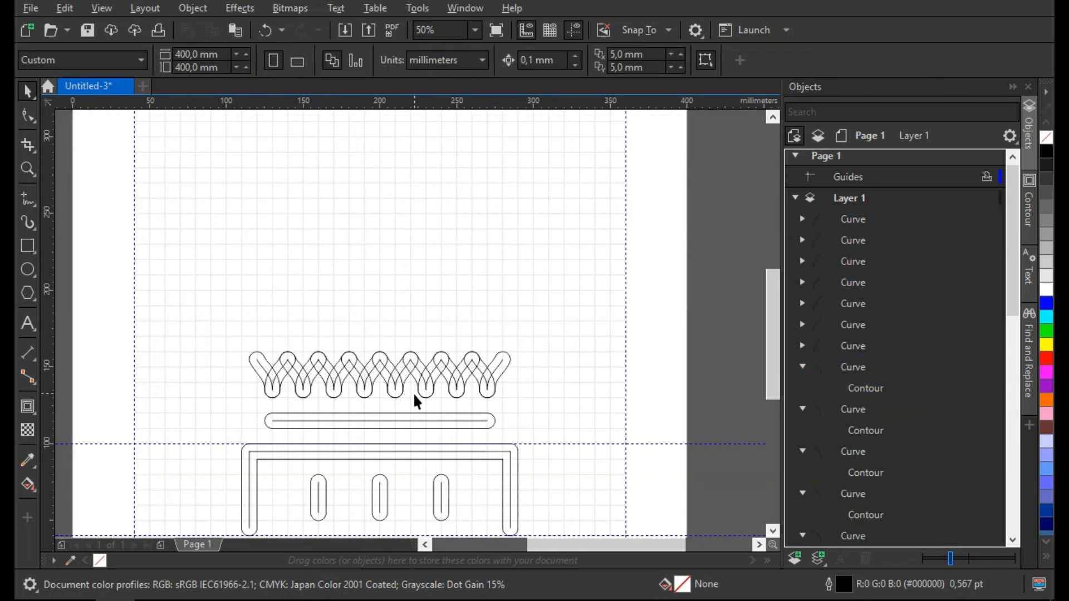
# - Draw a 170 mm circle and move it above the bar, centred at X 200 mm, Y 215 mm
pyautogui.scroll(3, 410, 390)
pyautogui.scroll(-3, 416, 408)
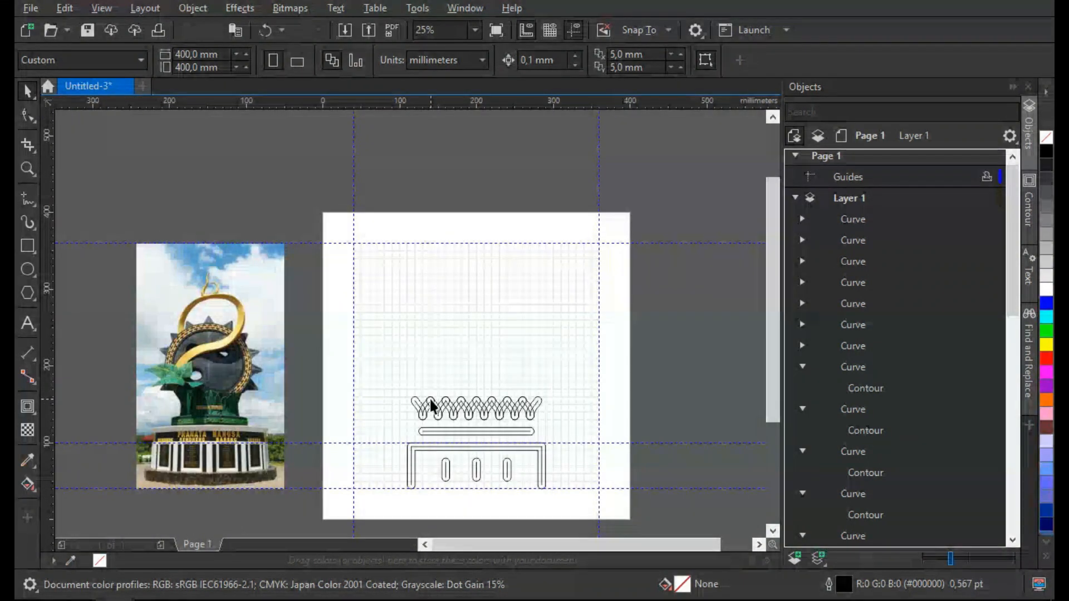
pyautogui.press('F7')
pyautogui.scroll(2, 546, 445)
pyautogui.moveTo(545, 444); pyautogui.dragTo(365, 445)
pyautogui.moveTo(277, 448); pyautogui.dragTo(279, 449)
pyautogui.scroll(-2, 372, 437)
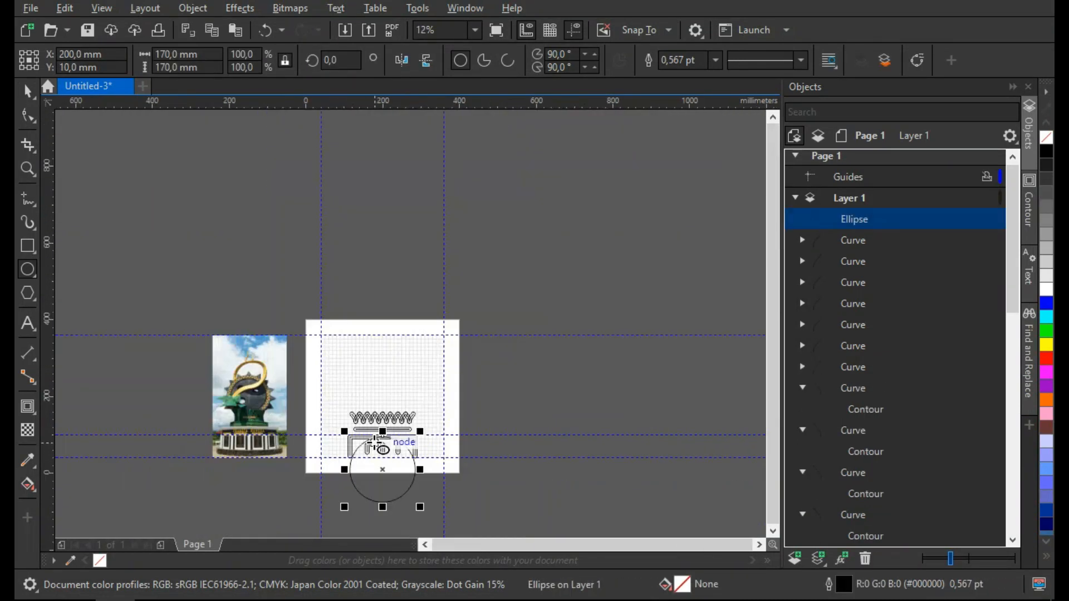
pyautogui.scroll(1, 340, 457)
pyautogui.press('space')
pyautogui.moveTo(432, 325); pyautogui.dragTo(432, 324)
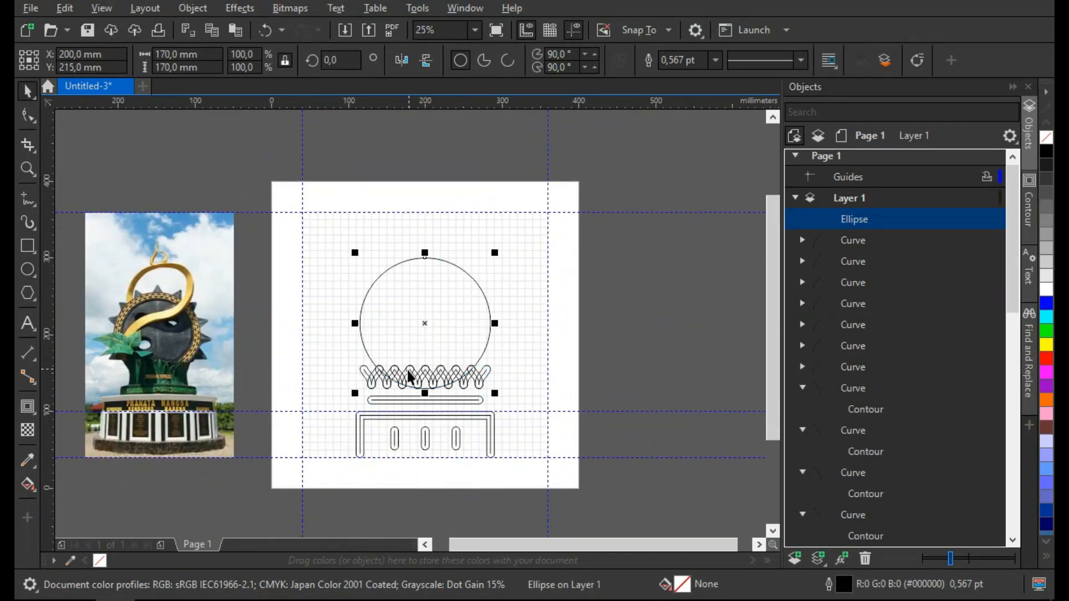
# - Turn the circle into an arc with ends at 215.538° and 324.462°, and switch it to the larger upper portion
pyautogui.scroll(1, 429, 390)
pyautogui.scroll(1, 448, 409)
pyautogui.scroll(-2, 579, 402)
pyautogui.moveTo(345, 389); pyautogui.dragTo(376, 389)
pyautogui.click(616, 344)
pyautogui.scroll(1, 619, 344)
pyautogui.press('F10')
pyautogui.moveTo(482, 193); pyautogui.dragTo(397, 419)
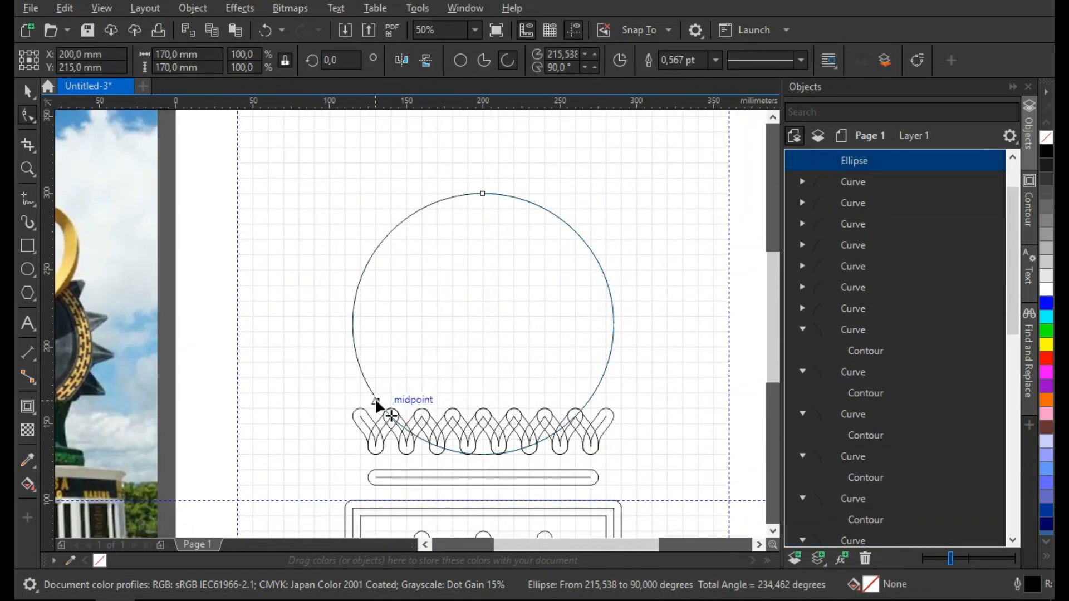
pyautogui.moveTo(482, 194); pyautogui.dragTo(588, 405)
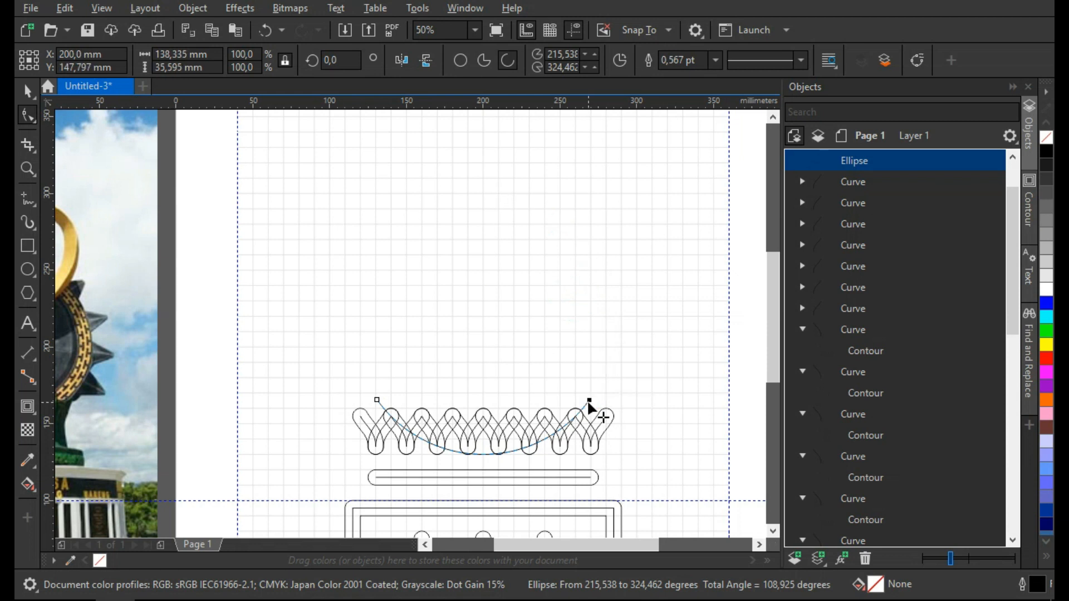
pyautogui.click(624, 61)
# - Apply a 5 mm contour to the large open arc
pyautogui.press('space')
pyautogui.scroll(-1, 650, 388)
pyautogui.moveTo(650, 387); pyautogui.dragTo(608, 392)
pyautogui.hotkey('ctrl', 'r')
pyautogui.click(541, 391)
pyautogui.scroll(1, 541, 391)
pyautogui.moveTo(450, 329); pyautogui.dragTo(493, 366)
pyautogui.scroll(-1, 493, 369)
pyautogui.scroll(1, 525, 294)
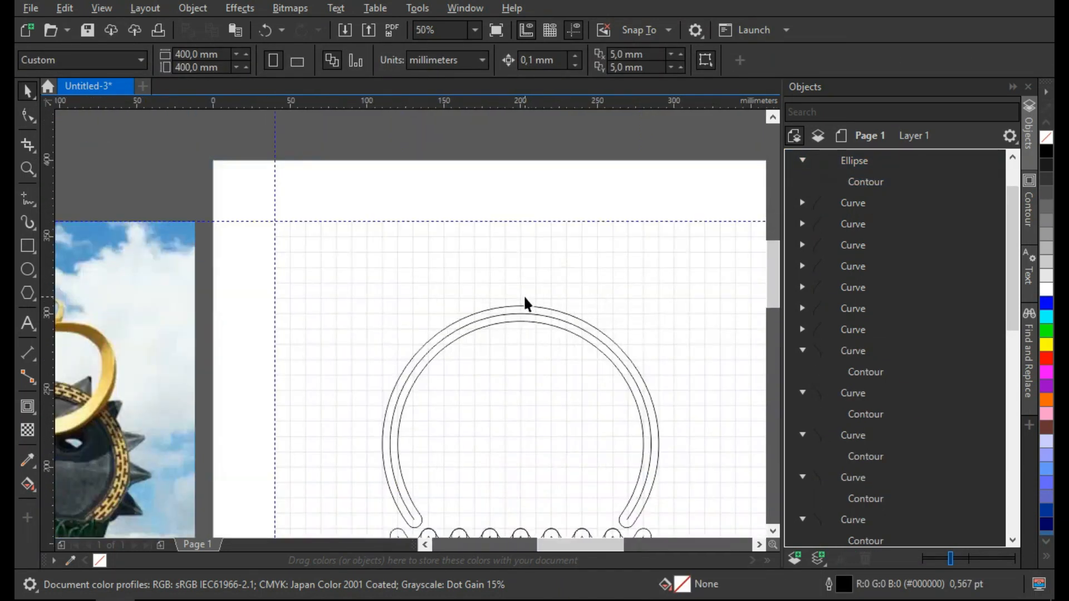
# - Try adding a pointed tooth about 10 mm wide and 10 mm high on top of the arc with a 5 mm contour
pyautogui.scroll(1, 524, 296)
pyautogui.moveTo(525, 296); pyautogui.dragTo(495, 304)
pyautogui.scroll(1, 495, 304)
pyautogui.press('F5')
pyautogui.click(479, 309)
pyautogui.doubleClick(509, 248)
pyautogui.click(539, 309)
pyautogui.press('space')
pyautogui.hotkey('ctrl', 'r')
pyautogui.scroll(-1, 558, 309)
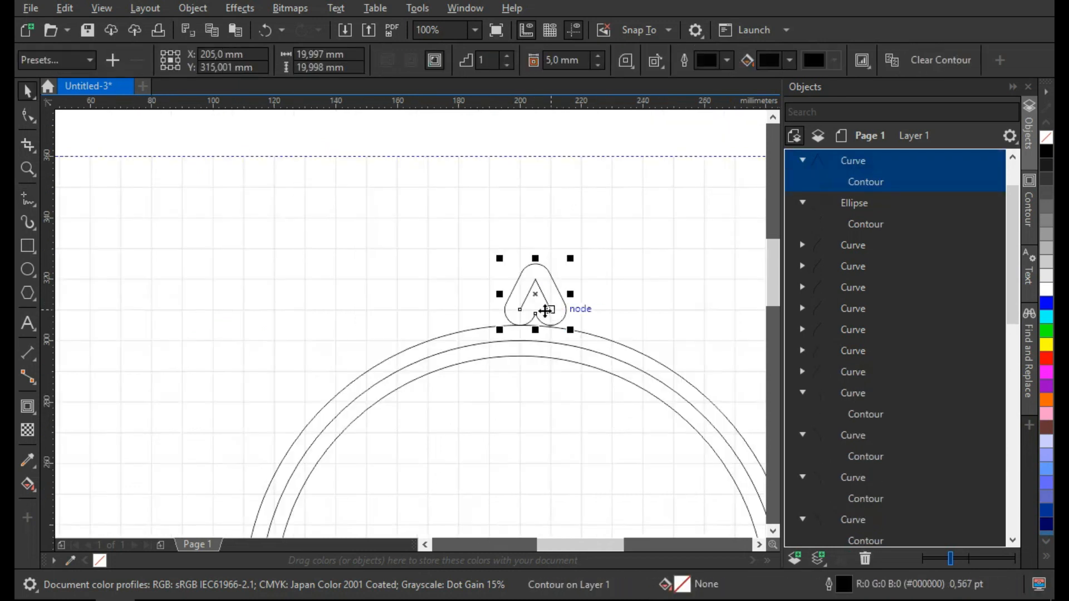
# - Undo the pointed tooth added on top of the arc
pyautogui.scroll(-1, 535, 307)
pyautogui.scroll(-1, 536, 306)
pyautogui.moveTo(556, 378); pyautogui.dragTo(532, 321)
pyautogui.hotkey('ctrl', 'z')
pyautogui.hotkey('ctrl', 'z')
pyautogui.hotkey('ctrl', 'z')
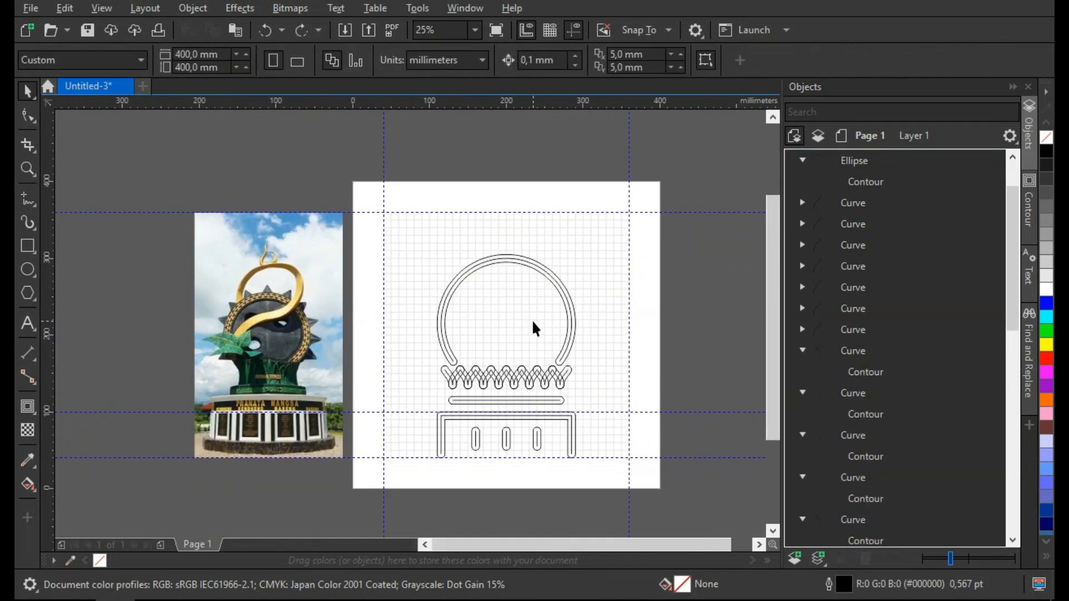
# - Scale the contoured arc down to about 142 × 115 mm and place it just above the motif row at Y 222.27 mm
pyautogui.click(561, 296)
pyautogui.scroll(1, 561, 296)
pyautogui.moveTo(595, 208); pyautogui.dragTo(564, 231)
pyautogui.moveTo(537, 407); pyautogui.dragTo(536, 422)
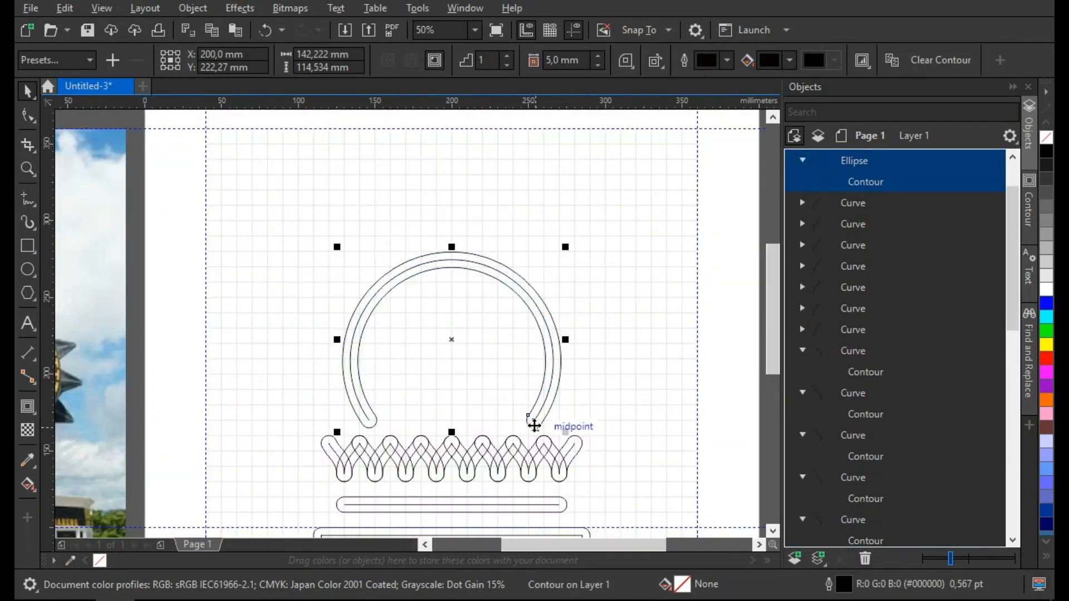
pyautogui.scroll(-1, 479, 397)
pyautogui.click(580, 369)
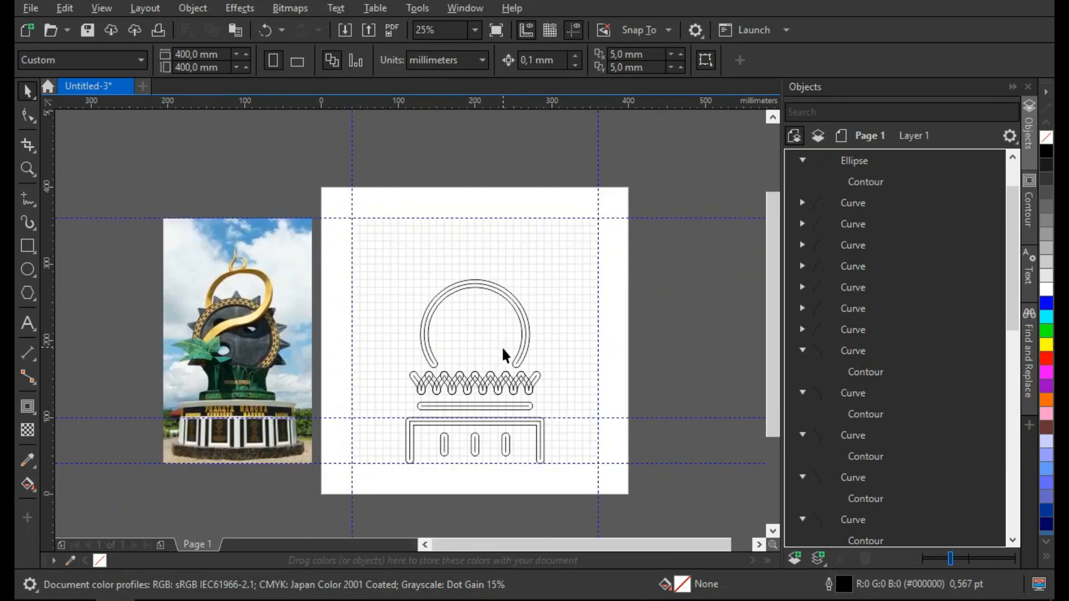
# - Delete the outermost motif at each end of the interlaced row, keeping the row centred on the bar
pyautogui.scroll(1, 490, 440)
pyautogui.click(548, 408)
pyautogui.press('Delete')
pyautogui.scroll(-1, 513, 428)
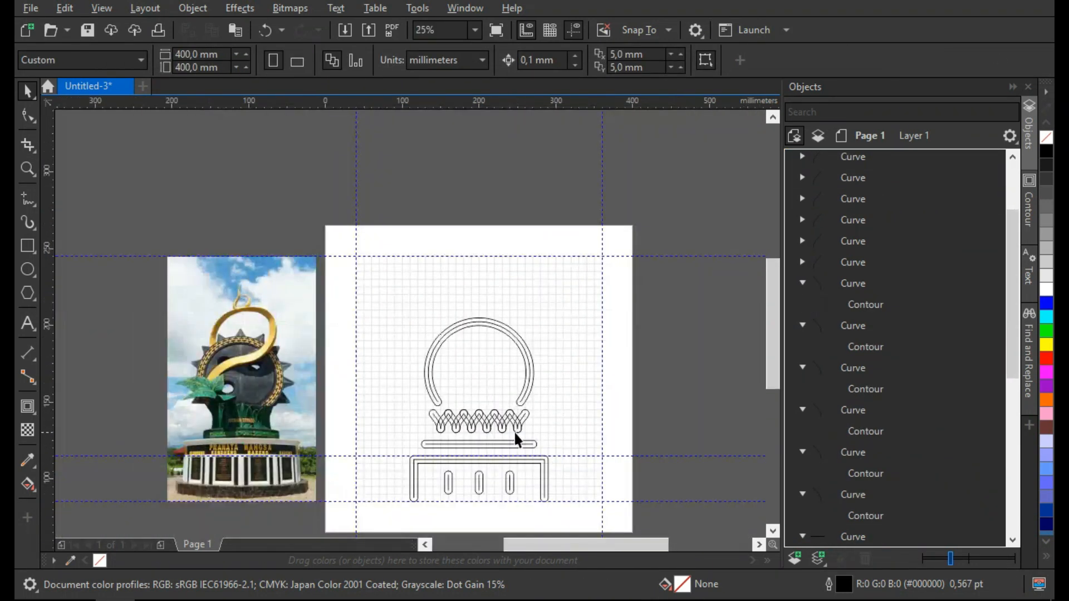
# - Move the arc and the motif row down 20 mm so the motifs' lower ends overlap the horizontal bar
pyautogui.scroll(1, 509, 464)
pyautogui.click(416, 421)
pyautogui.click(553, 357)
pyautogui.moveTo(562, 343); pyautogui.dragTo(539, 416)
pyautogui.scroll(1, 501, 422)
pyautogui.click(564, 252)
pyautogui.moveTo(564, 251); pyautogui.dragTo(569, 308)
pyautogui.click(560, 308)
pyautogui.scroll(-1, 551, 320)
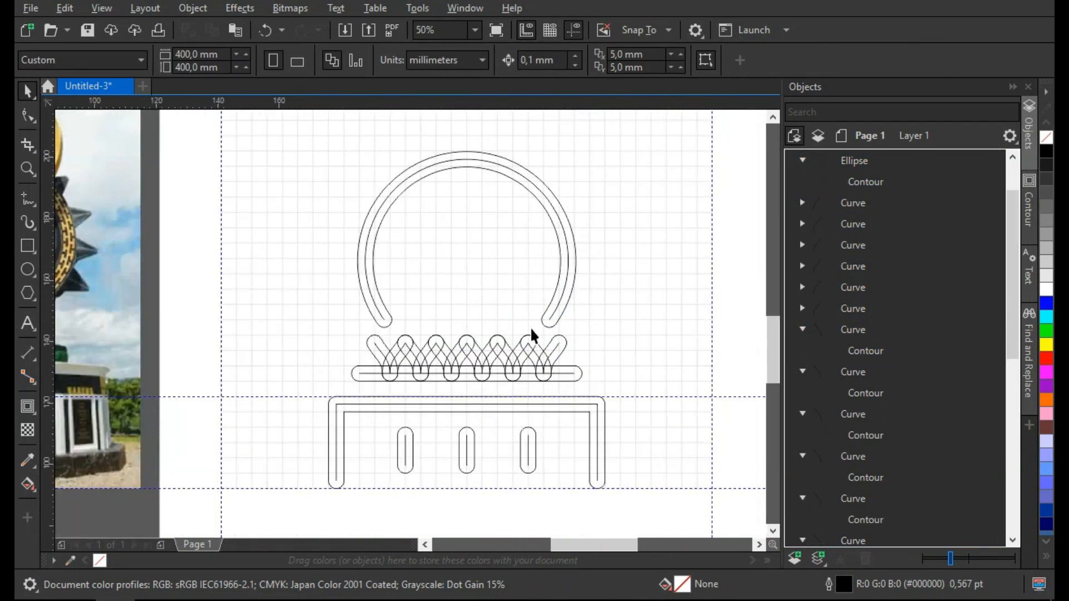
# - Move the contoured arc up 5 mm to Y 207.269 mm above the motif row
pyautogui.scroll(1, 531, 331)
pyautogui.click(567, 327)
pyautogui.moveTo(561, 294); pyautogui.dragTo(562, 297)
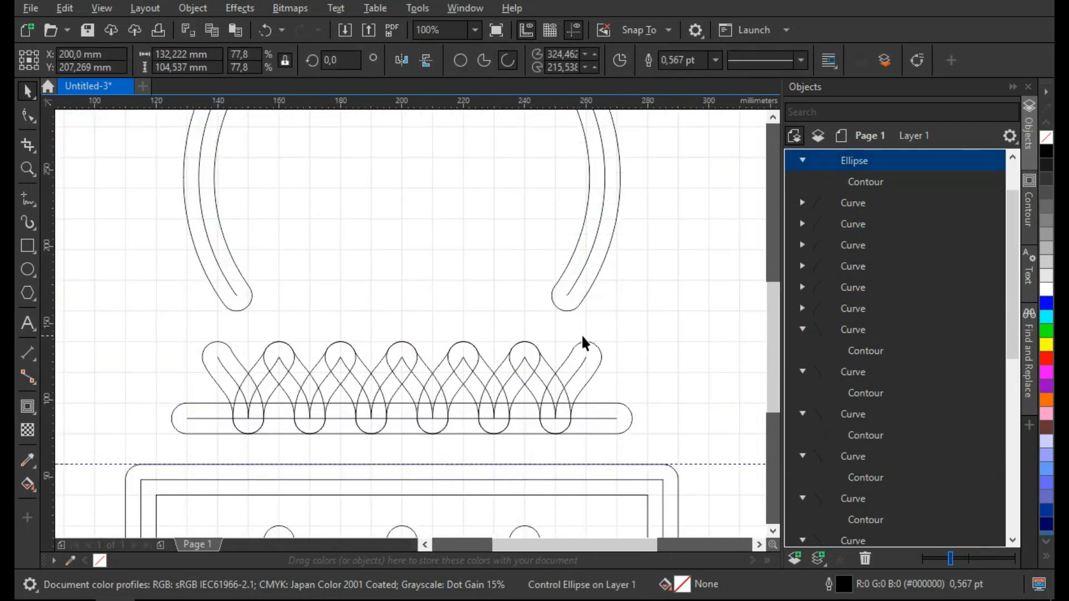
pyautogui.scroll(-1, 582, 346)
pyautogui.scroll(1, 437, 488)
pyautogui.scroll(-2, 476, 414)
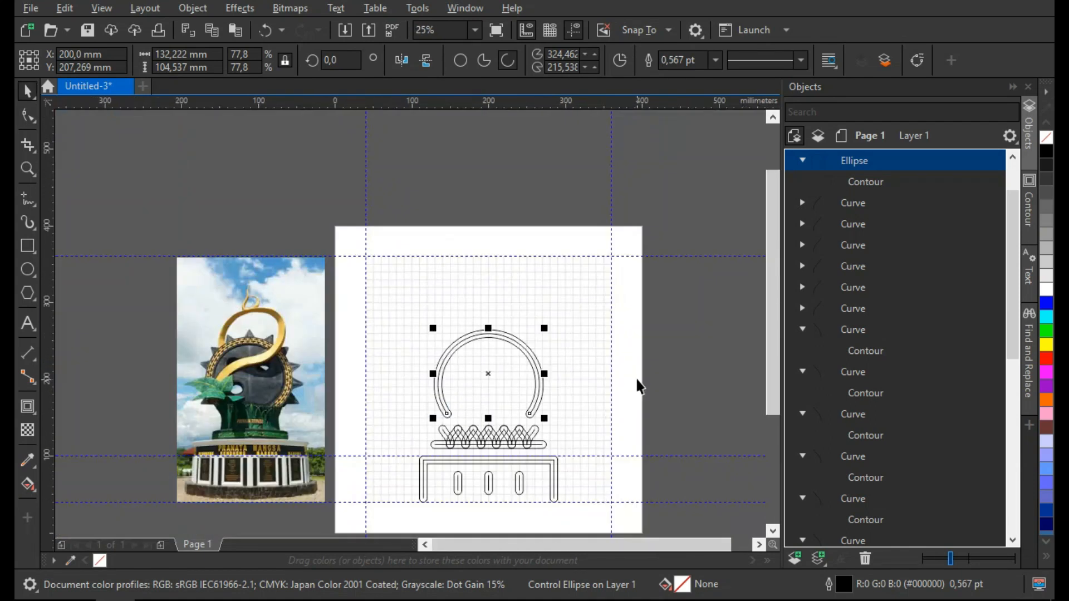
pyautogui.click(667, 400)
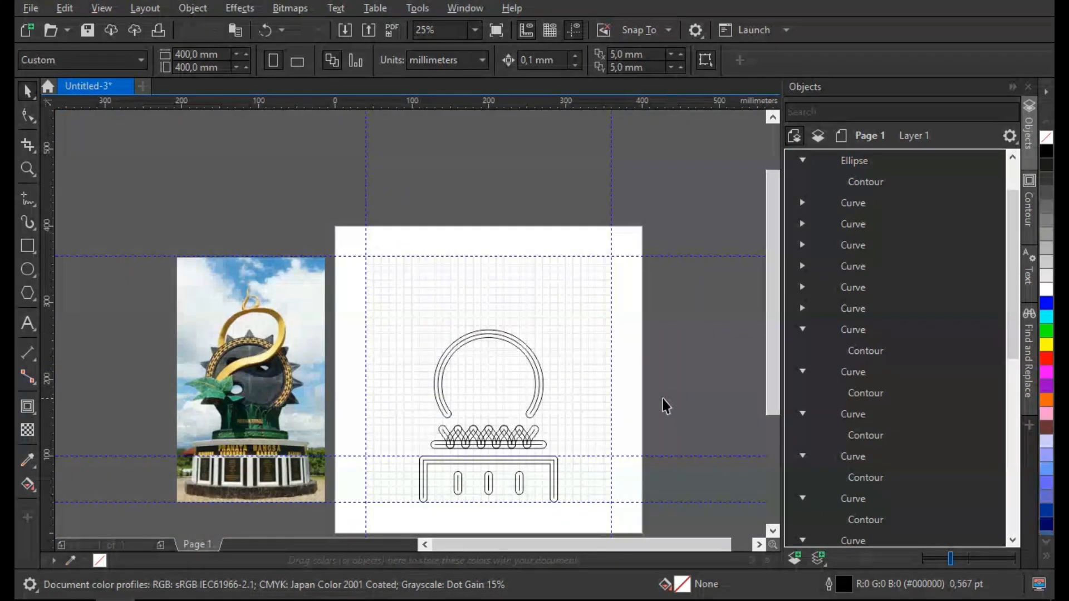
# - Shorten the arc's left end up to about the level of the circle's centre and clear the selection
pyautogui.scroll(1, 496, 404)
pyautogui.press('F10')
pyautogui.click(391, 405)
pyautogui.moveTo(398, 423); pyautogui.dragTo(379, 366)
pyautogui.press('space')
pyautogui.click(344, 417)
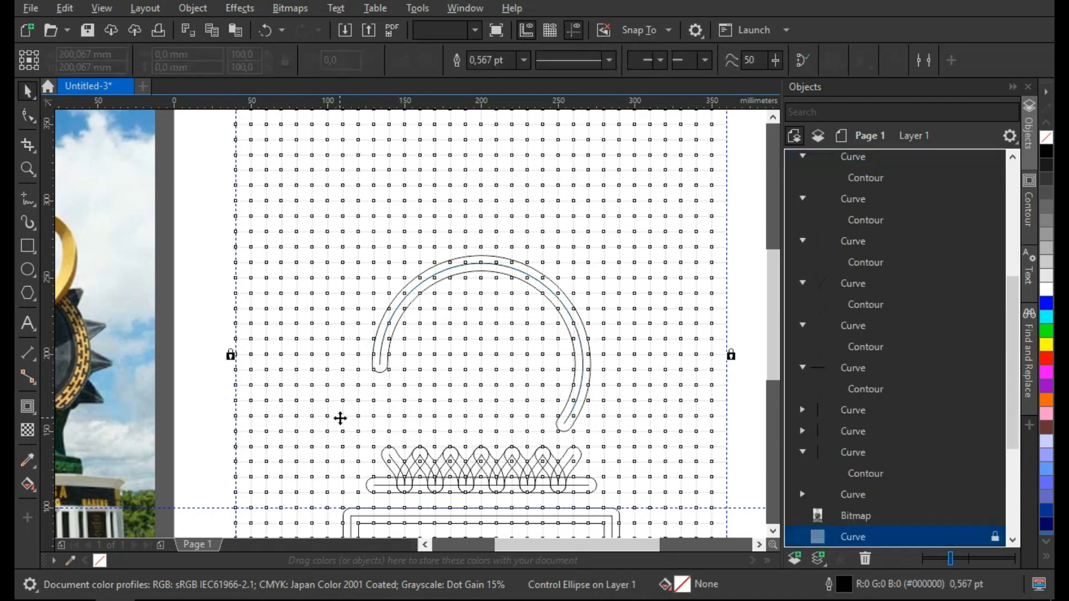
pyautogui.scroll(-1, 340, 417)
pyautogui.click(286, 419)
# - Draw a leaf's upper edge from about X 90 mm to X 140 mm below the large arc's left end, bent upward
pyautogui.scroll(1, 326, 418)
pyautogui.press('F5')
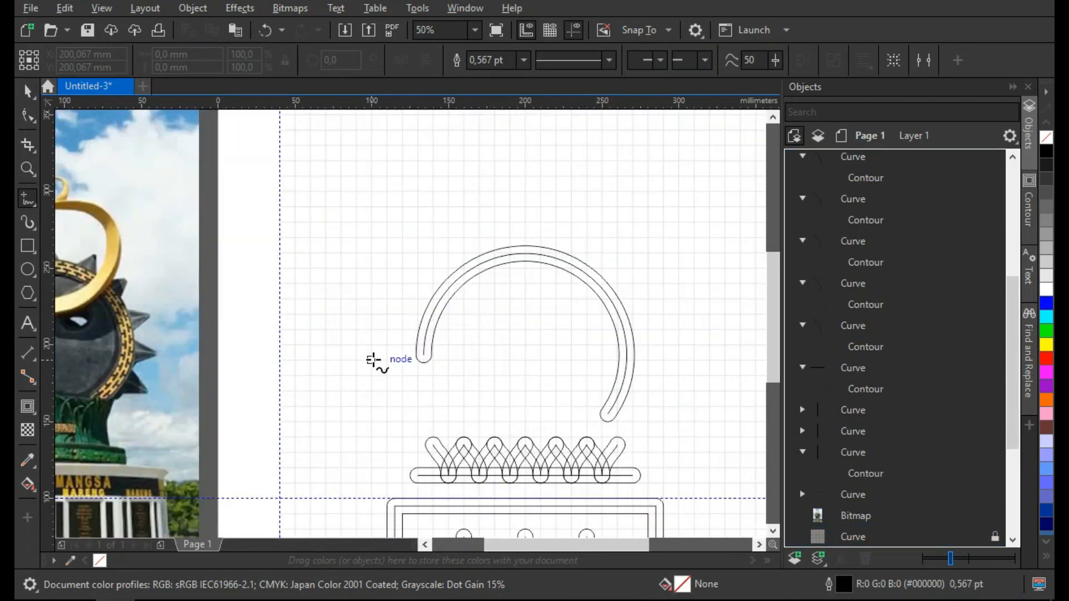
pyautogui.click(373, 360)
pyautogui.click(432, 388)
pyautogui.press('F10')
pyautogui.scroll(1, 409, 377)
pyautogui.moveTo(421, 376); pyautogui.dragTo(462, 338)
pyautogui.moveTo(377, 361); pyautogui.dragTo(382, 309)
pyautogui.moveTo(334, 340); pyautogui.dragTo(304, 360)
pyautogui.scroll(-1, 325, 374)
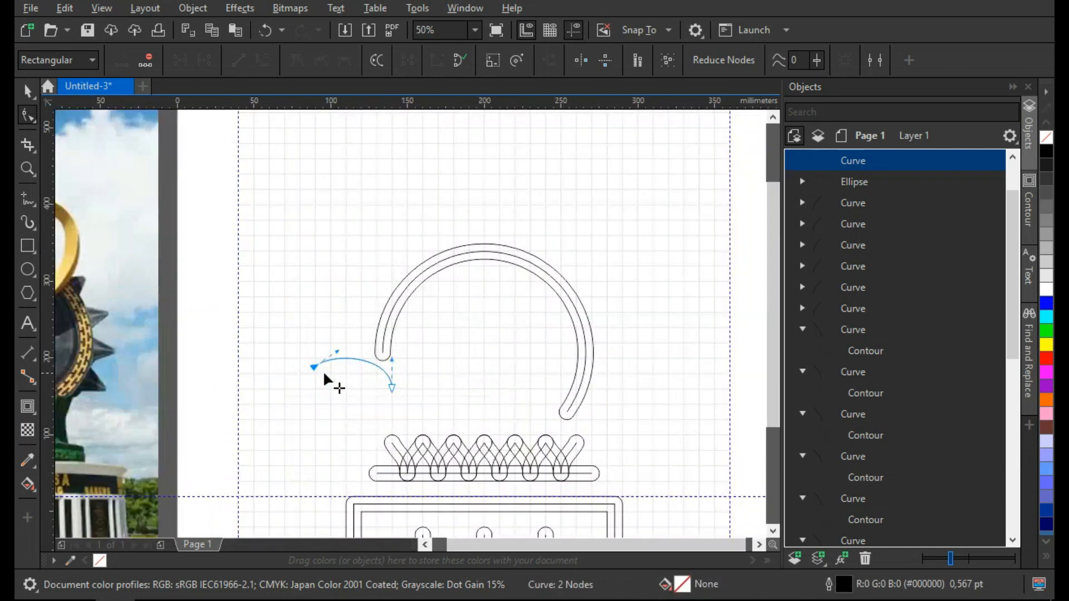
# - Continue the curve from the leaf's left tip with a bent lower edge back to X 140 mm
pyautogui.scroll(1, 323, 373)
pyautogui.press('F5')
pyautogui.click(313, 368)
pyautogui.click(460, 434)
pyautogui.press('F10')
pyautogui.moveTo(408, 409); pyautogui.dragTo(355, 433)
pyautogui.hotkey('ctrl', 'r')
pyautogui.hotkey('ctrl', 'z')
pyautogui.press('space')
# - Raise the right end of the leaf's upper edge about 10 mm and reshape that edge's curvature
pyautogui.click(505, 404)
pyautogui.press('F10')
pyautogui.click(459, 404)
pyautogui.moveTo(460, 405); pyautogui.dragTo(459, 373)
pyautogui.moveTo(460, 313); pyautogui.dragTo(413, 343)
# - Try contouring the leaf and adjusting its upper edge further, and undo these changes
pyautogui.hotkey('ctrl', 'r')
pyautogui.moveTo(458, 379); pyautogui.dragTo(458, 392)
pyautogui.moveTo(413, 359); pyautogui.dragTo(444, 328)
pyautogui.press('space')
pyautogui.scroll(-1, 482, 352)
pyautogui.hotkey('ctrl', 'z')
pyautogui.hotkey('ctrl', 'z')
pyautogui.hotkey('ctrl', 'z')
# - Apply the same contour as the other lines to the first leaf and clear the selection
pyautogui.scroll(1, 480, 352)
pyautogui.press('F10')
pyautogui.click(463, 372)
pyautogui.hotkey('ctrl', 'r')
pyautogui.press('space')
pyautogui.scroll(-1, 495, 351)
pyautogui.click(471, 339)
pyautogui.click(319, 313)
pyautogui.scroll(-1, 310, 313)
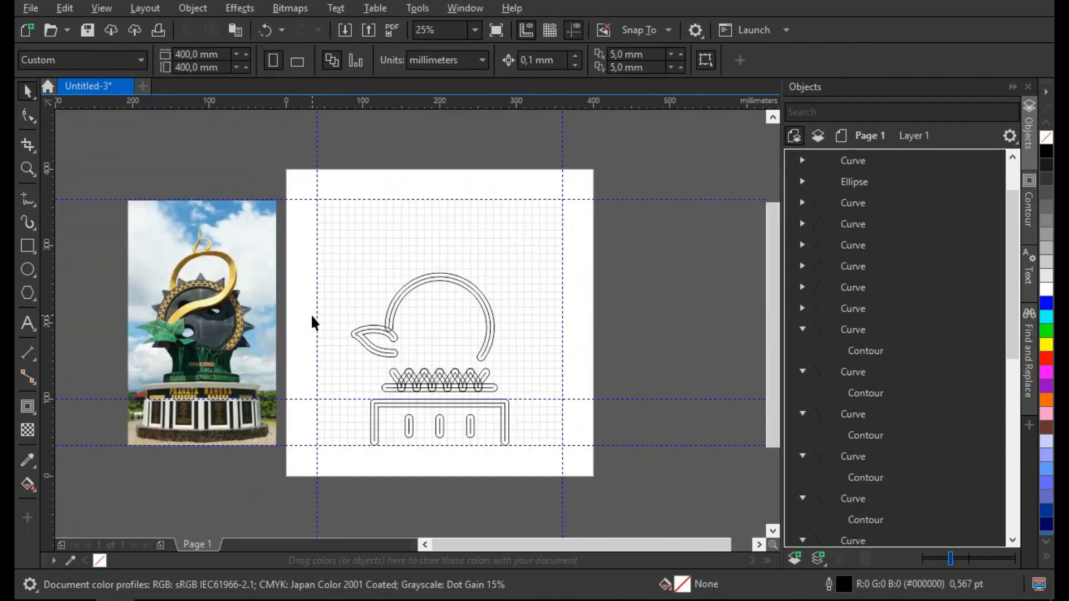
# - Draw a second leaf's upper edge from the first leaf's lower right end down to the left, bent upward
pyautogui.scroll(2, 362, 333)
pyautogui.press('F5')
pyautogui.click(481, 393)
pyautogui.click(359, 423)
pyautogui.press('c')
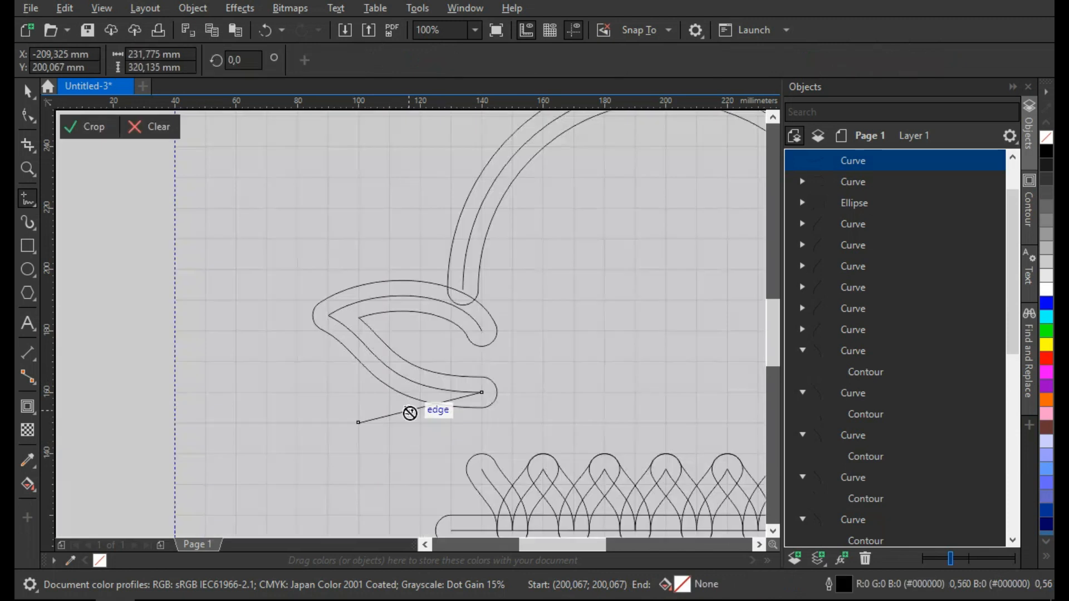
pyautogui.press('F10')
pyautogui.moveTo(442, 404); pyautogui.dragTo(421, 385)
pyautogui.scroll(-1, 425, 404)
pyautogui.scroll(1, 312, 440)
pyautogui.scroll(-1, 524, 383)
pyautogui.scroll(1, 595, 420)
pyautogui.scroll(1, 468, 355)
pyautogui.moveTo(449, 304); pyautogui.dragTo(448, 304)
# - Add the second leaf's lower edge ending at X 140, Y 150 mm, move its tip to X 90, Y 145 mm and bend both edges
pyautogui.press('F5')
pyautogui.click(364, 329)
pyautogui.click(608, 359)
pyautogui.moveTo(608, 359); pyautogui.dragTo(608, 328)
pyautogui.moveTo(528, 319); pyautogui.dragTo(487, 389)
pyautogui.moveTo(363, 329); pyautogui.dragTo(302, 359)
pyautogui.moveTo(349, 306); pyautogui.dragTo(363, 284)
pyautogui.moveTo(383, 369); pyautogui.dragTo(425, 336)
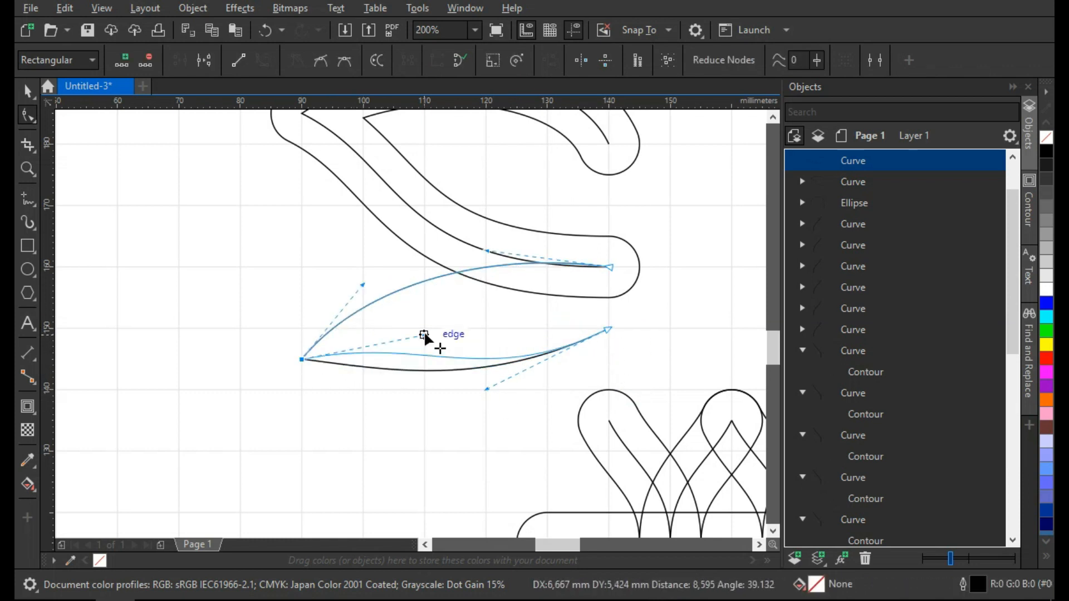
# - Apply the same contour to the second leaf and clear the selection
pyautogui.scroll(-1, 432, 334)
pyautogui.hotkey('ctrl', 'r')
pyautogui.scroll(-1, 492, 351)
pyautogui.press('space')
pyautogui.click(346, 319)
# - Draw an upright third leaf as a three-node line through about X 140, Y 170; X 160, Y 195; and X 150, Y 155 mm
pyautogui.scroll(-1, 428, 329)
pyautogui.scroll(2, 428, 334)
pyautogui.press('F5')
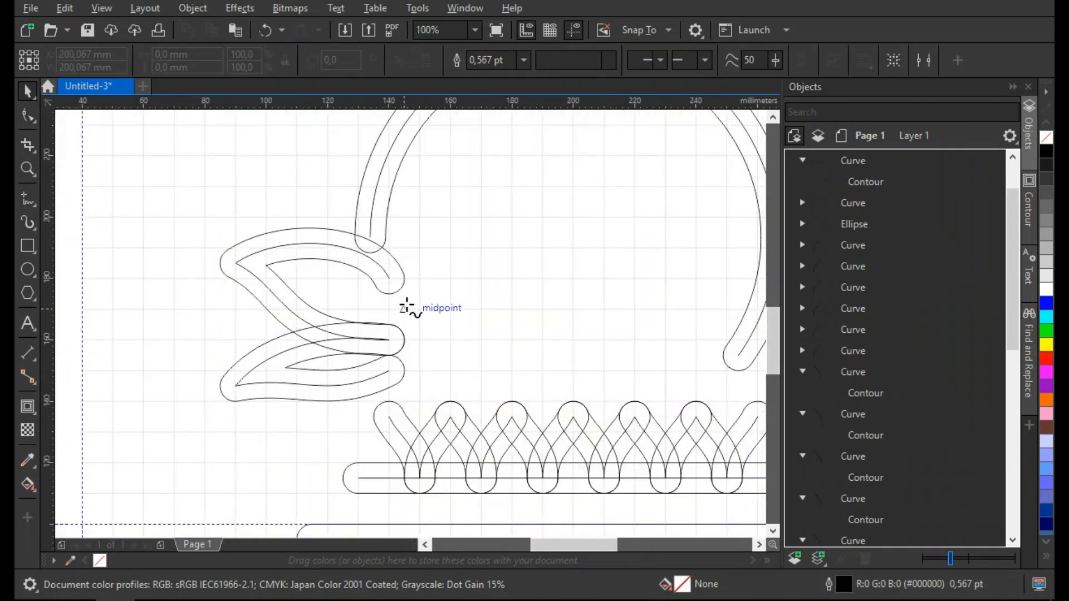
pyautogui.click(388, 309)
pyautogui.click(454, 233)
pyautogui.click(452, 234)
pyautogui.click(420, 354)
pyautogui.press('F10')
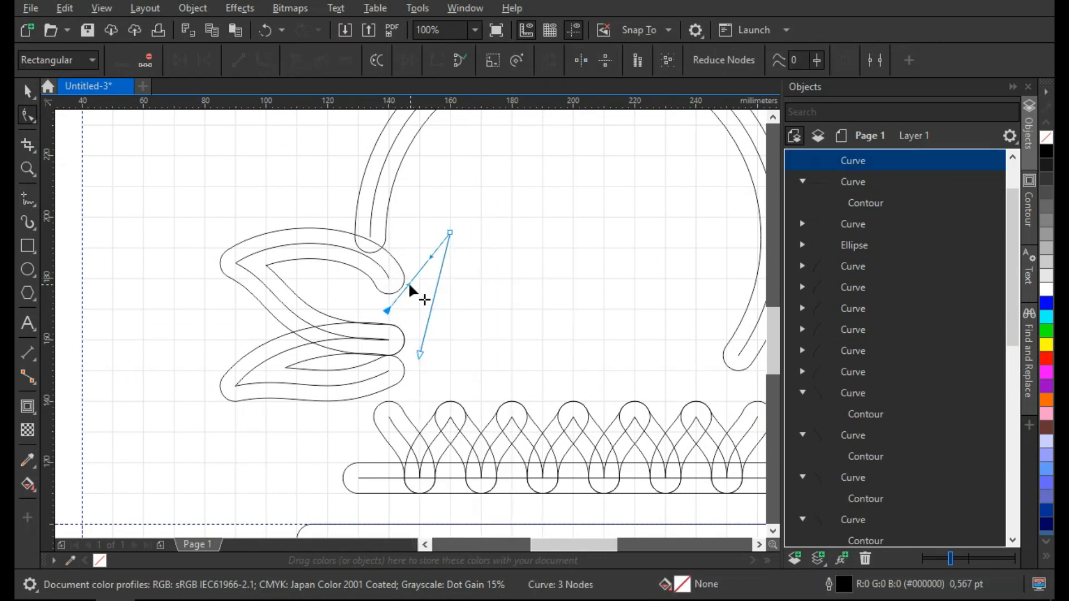
# - Bend both edges of the upright leaf into curves and give it the same contour
pyautogui.moveTo(410, 285); pyautogui.dragTo(389, 262)
pyautogui.scroll(-1, 479, 328)
pyautogui.scroll(1, 473, 325)
pyautogui.click(542, 378)
pyautogui.moveTo(553, 337); pyautogui.dragTo(600, 341)
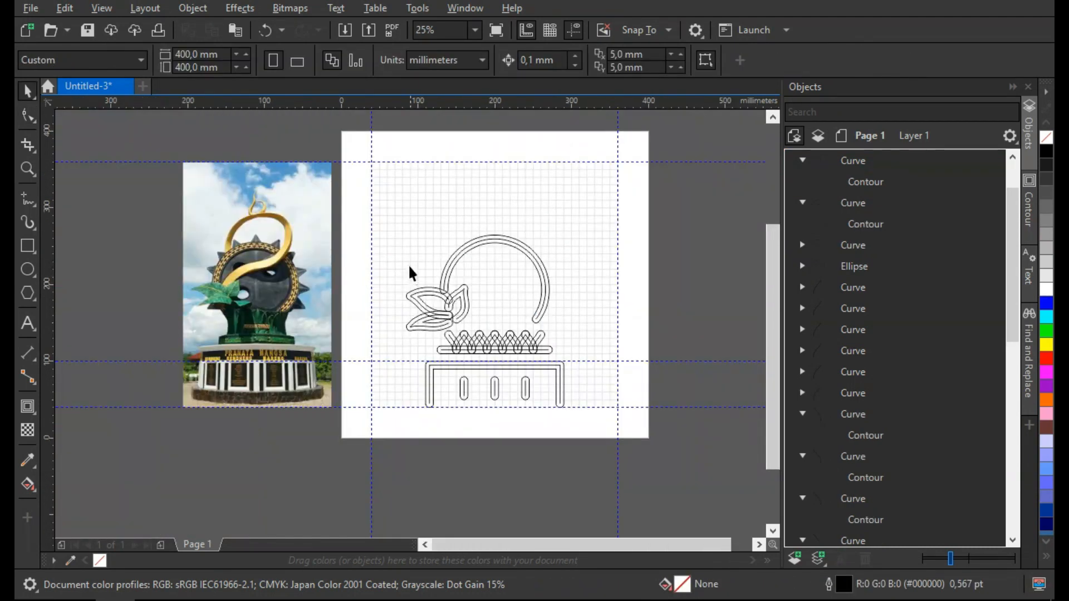
# - Shorten the large arc's left end slightly so it clears the leaves
pyautogui.scroll(2, 486, 261)
pyautogui.press('F10')
pyautogui.click(321, 369)
pyautogui.moveTo(322, 371); pyautogui.dragTo(324, 357)
pyautogui.scroll(-1, 402, 349)
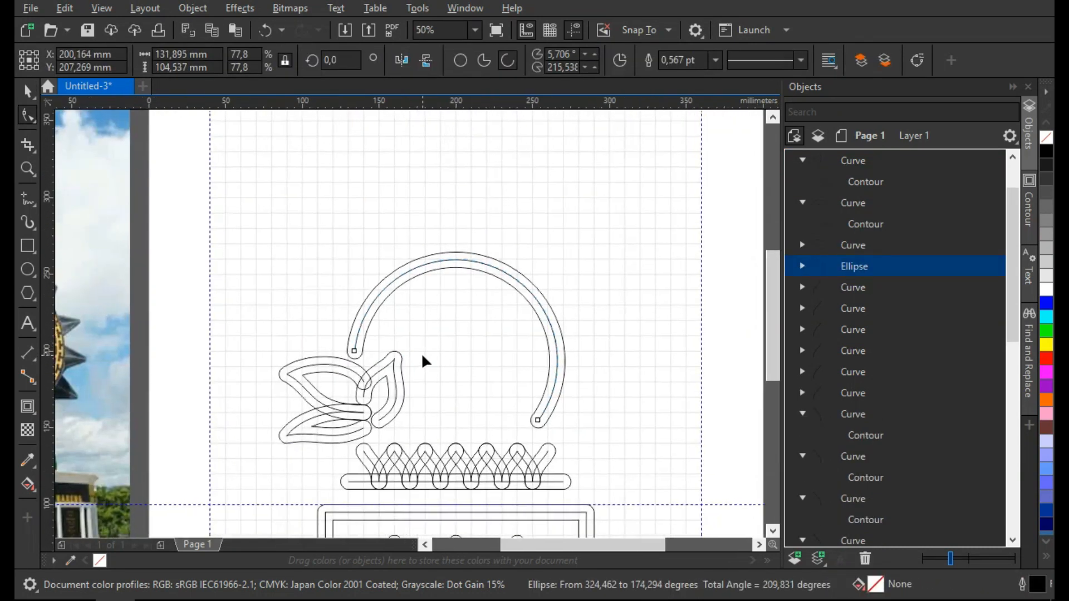
# - Extend the large arc's right end to about X 250, Y 150 mm, set it back to an open arc and clear the selection
pyautogui.scroll(1, 537, 437)
pyautogui.moveTo(541, 425); pyautogui.dragTo(543, 424)
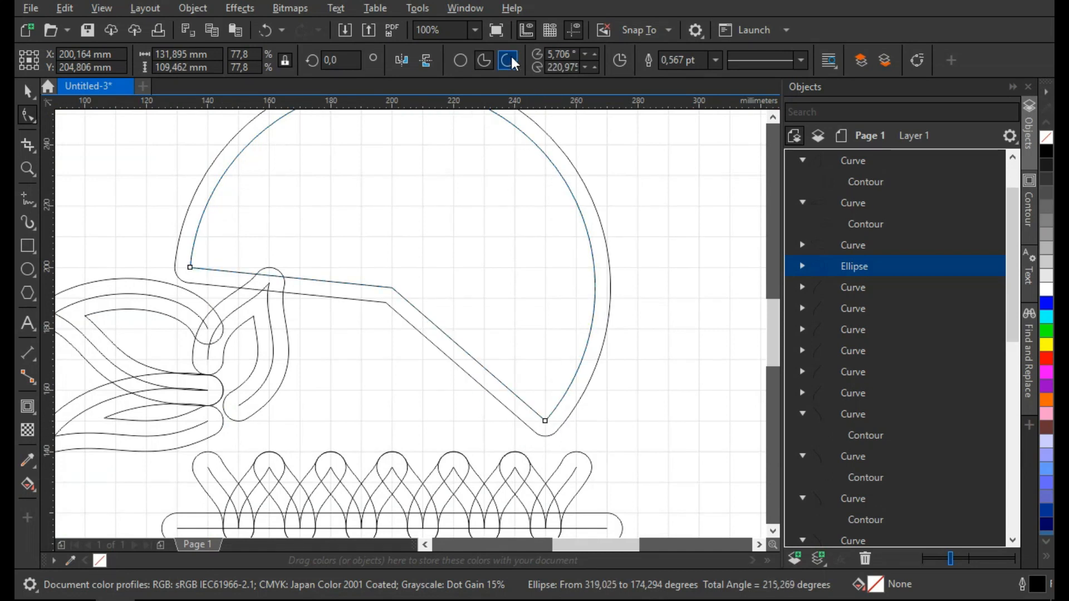
pyautogui.click(507, 60)
pyautogui.press('space')
pyautogui.click(448, 331)
pyautogui.scroll(-2, 448, 332)
pyautogui.click(548, 319)
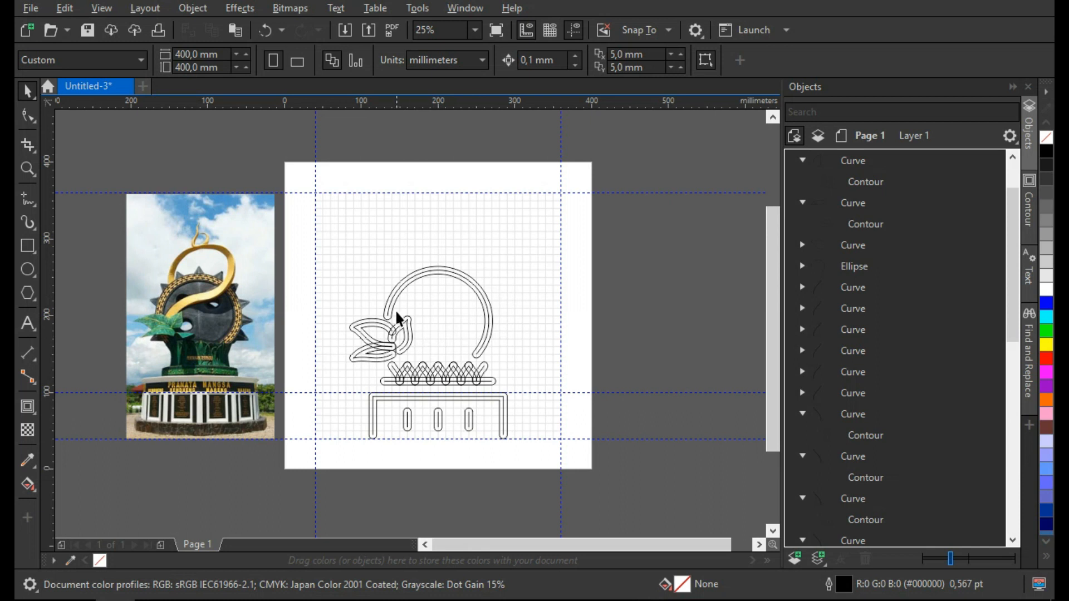
# - Create a smaller scaled copy of the large arc inside it
pyautogui.scroll(2, 398, 319)
pyautogui.scroll(-2, 446, 358)
pyautogui.scroll(1, 474, 369)
pyautogui.click(552, 374)
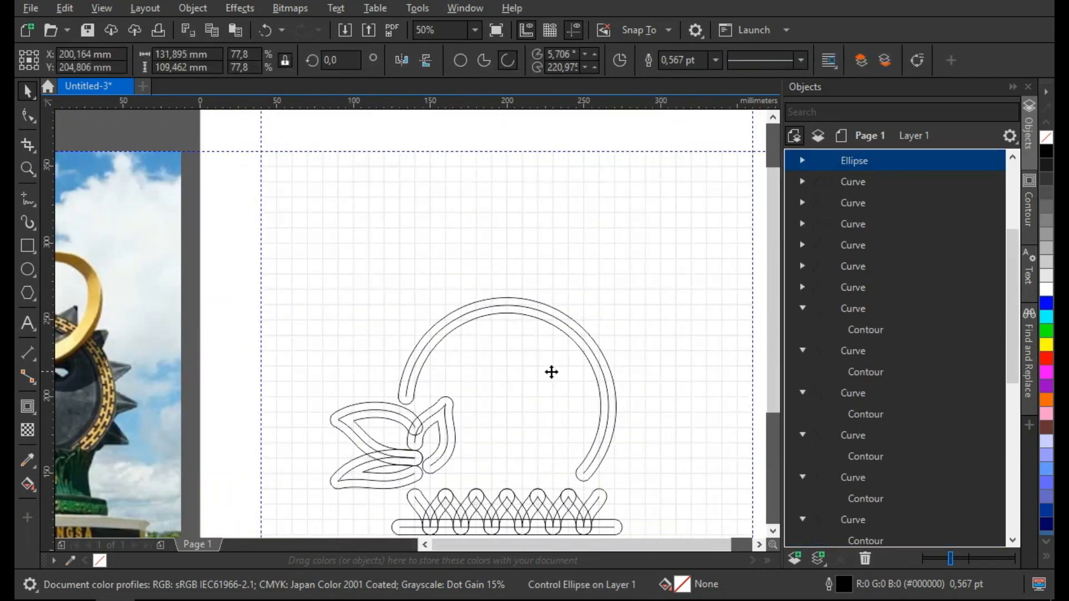
pyautogui.scroll(-1, 556, 374)
pyautogui.moveTo(566, 382); pyautogui.dragTo(591, 400)
pyautogui.rightClick(591, 400)
# - Shorten the inner arc to its upper-left quarter and scale it down to about 36 mm wide
pyautogui.press('F10')
pyautogui.moveTo(627, 438); pyautogui.dragTo(577, 371)
pyautogui.press('space')
pyautogui.scroll(1, 570, 373)
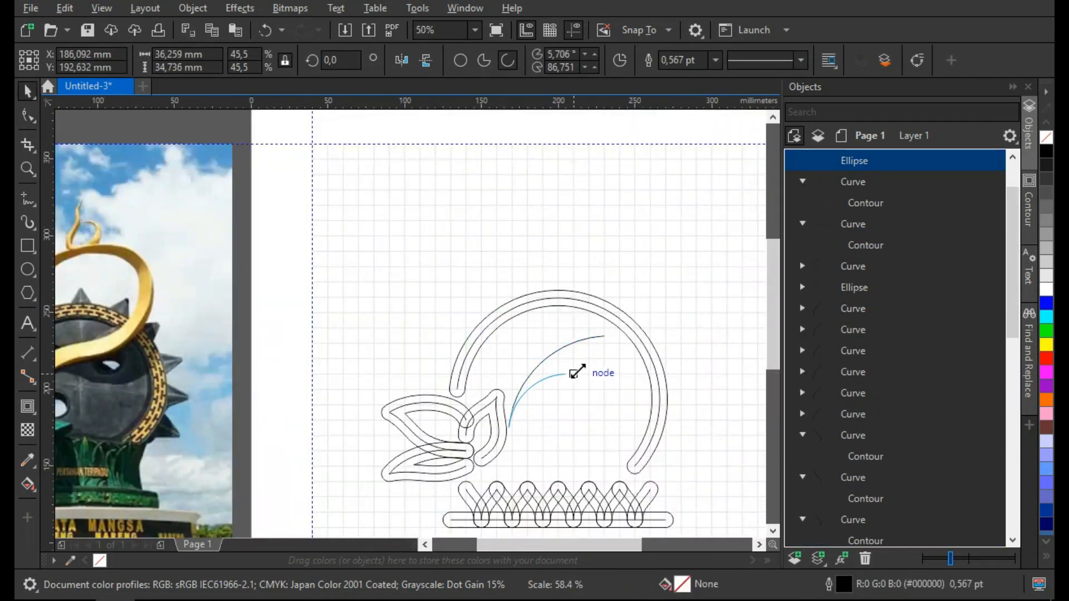
# - Move the small quarter arc left beside the large arc and apply the same contour to it
pyautogui.moveTo(470, 406); pyautogui.dragTo(466, 405)
pyautogui.scroll(1, 465, 405)
pyautogui.hotkey('ctrl', 'r')
pyautogui.scroll(-1, 517, 415)
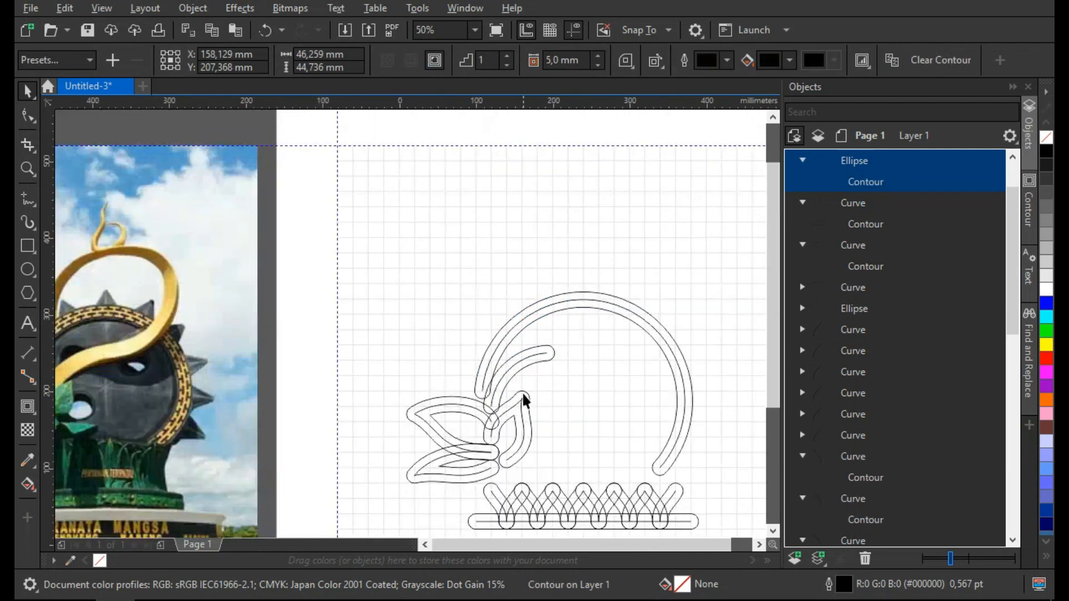
# - Enlarge and lower the small contoured arc, trimming its lower end back near the upright leaf's tip to about 38 mm wide
pyautogui.moveTo(586, 326); pyautogui.dragTo(583, 327)
pyautogui.moveTo(530, 371); pyautogui.dragTo(530, 395)
pyautogui.press('F10')
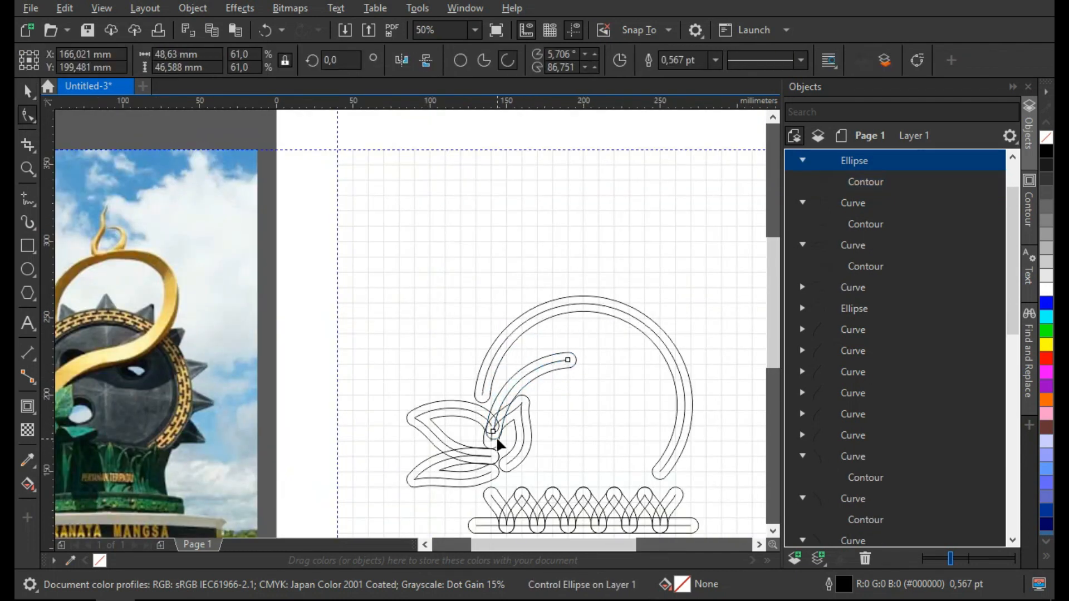
pyautogui.moveTo(494, 436); pyautogui.dragTo(510, 393)
pyautogui.moveTo(598, 365); pyautogui.dragTo(569, 391)
pyautogui.press('space')
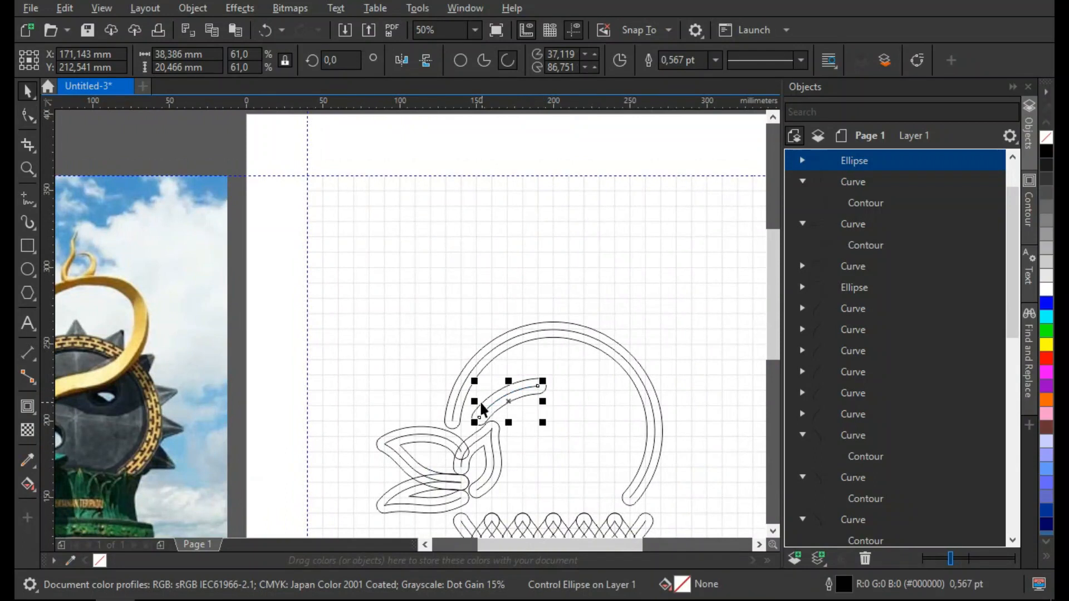
# - Create a copy of the small arc mirrored horizontally and vertically, continuing from its upper right end
pyautogui.moveTo(475, 401); pyautogui.dragTo(563, 402)
pyautogui.rightClick(562, 401)
pyautogui.press('F10')
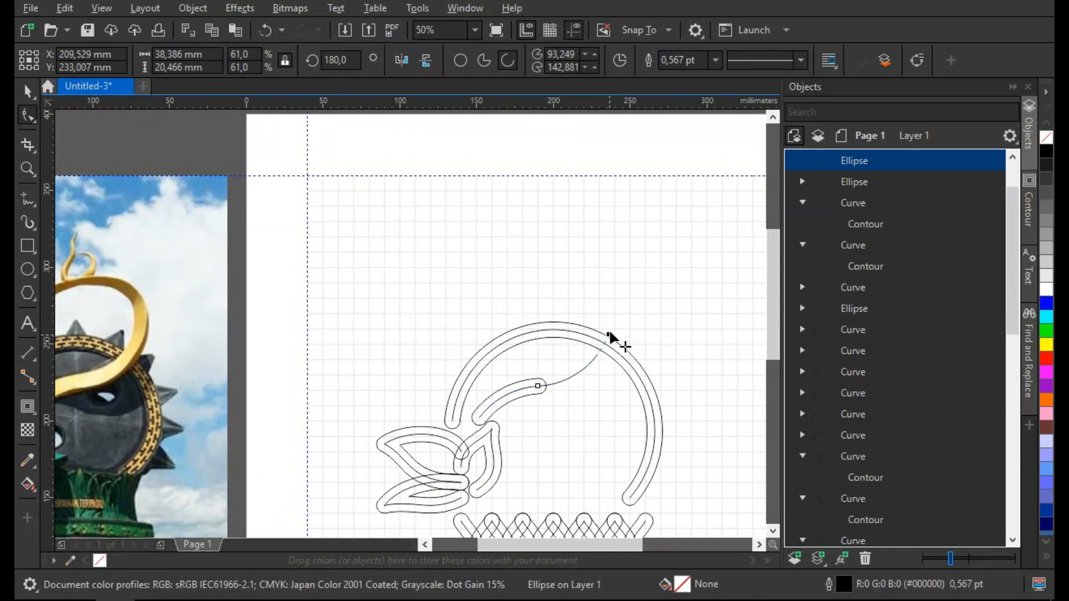
# - Extend the mirrored copy's free end into a contoured open arc spanning about 294 degrees
pyautogui.moveTo(596, 356); pyautogui.dragTo(569, 237)
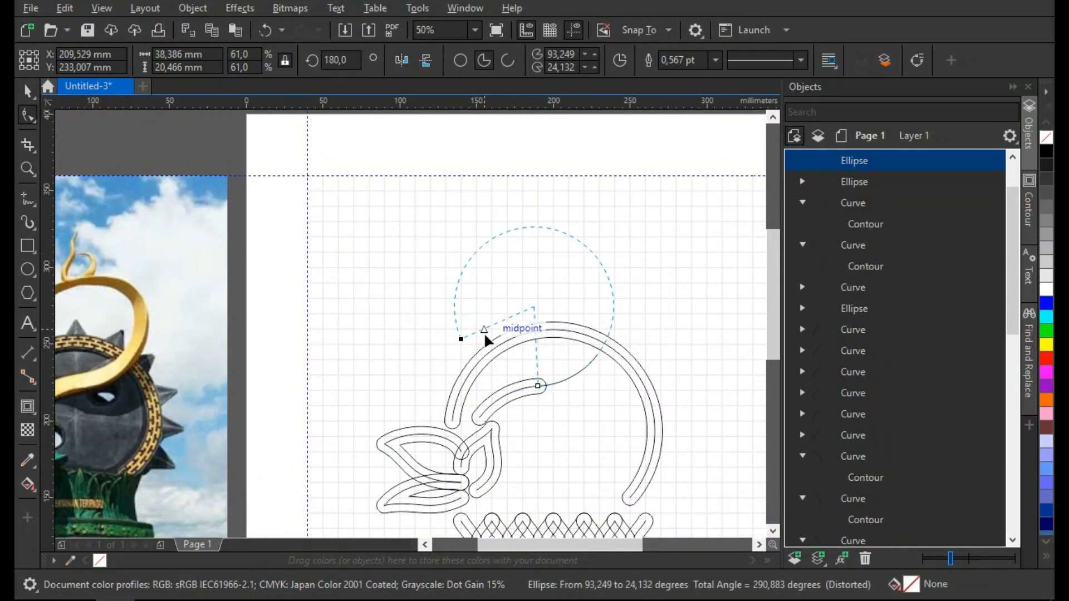
pyautogui.moveTo(483, 338); pyautogui.dragTo(483, 339)
pyautogui.click(545, 356)
pyautogui.click(509, 66)
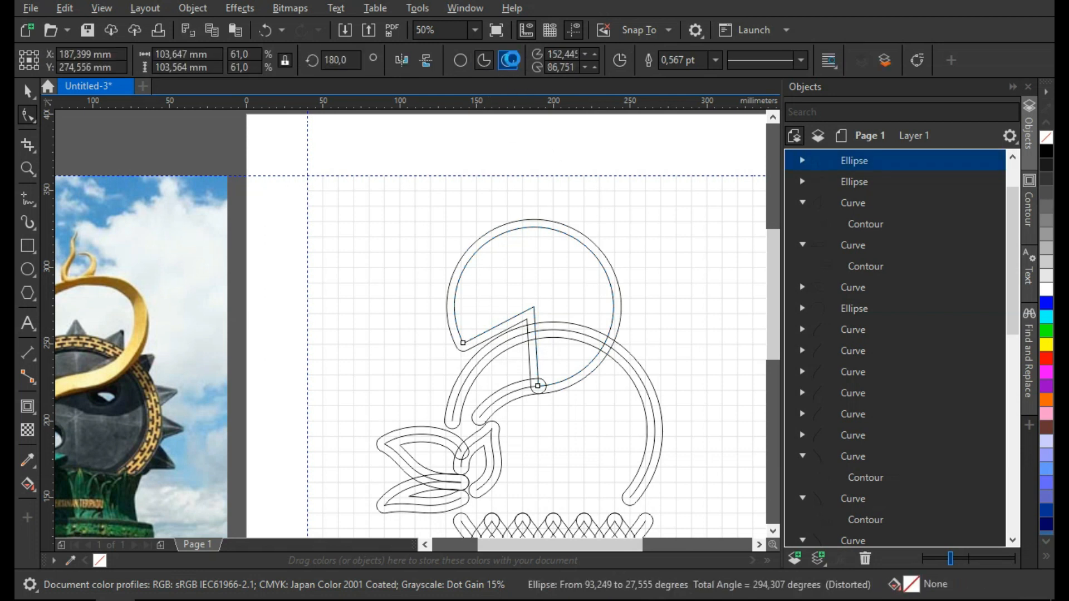
pyautogui.press('space')
# - Move the large loop and the small arc right so their joint sits at X 200 mm
pyautogui.moveTo(612, 306); pyautogui.dragTo(605, 301)
pyautogui.click(605, 301)
pyautogui.moveTo(529, 380); pyautogui.dragTo(559, 379)
pyautogui.click(521, 385)
pyautogui.scroll(1, 532, 382)
pyautogui.click(530, 380)
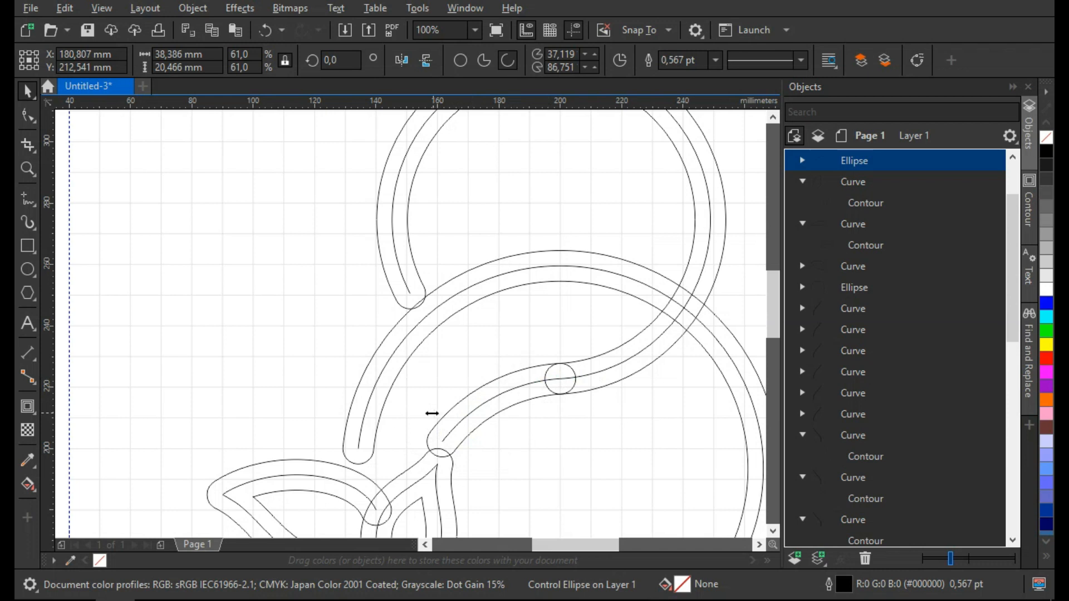
# - Stretch the small arc about 10 mm to the left, keeping its right end at the joint with the loop
pyautogui.moveTo(435, 414); pyautogui.dragTo(403, 414)
pyautogui.scroll(-1, 507, 442)
pyautogui.click(658, 385)
pyautogui.click(556, 218)
# - Scale the upper loop down to about 74.4 mm wide and align its lower end with the small arc's right end
pyautogui.scroll(-1, 542, 253)
pyautogui.scroll(1, 542, 267)
pyautogui.click(595, 263)
pyautogui.moveTo(612, 234); pyautogui.dragTo(590, 256)
pyautogui.moveTo(529, 396); pyautogui.dragTo(530, 397)
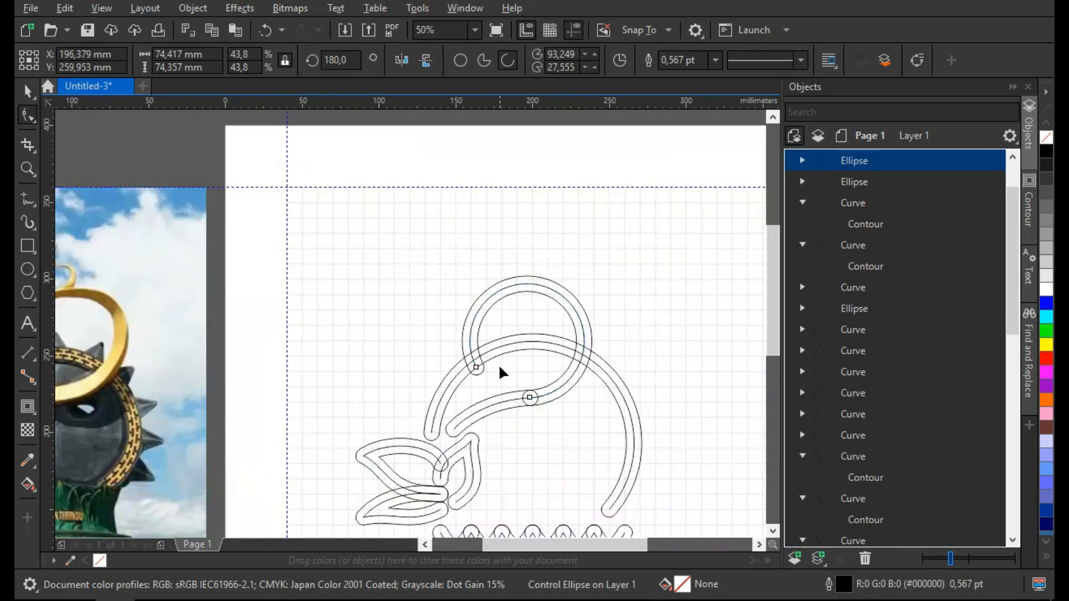
# - Shorten the upper loop's left end so it stops above the large arc, and clear the selection
pyautogui.press('F10')
pyautogui.moveTo(476, 367); pyautogui.dragTo(472, 325)
pyautogui.press('space')
pyautogui.click(586, 170)
pyautogui.scroll(-1, 587, 172)
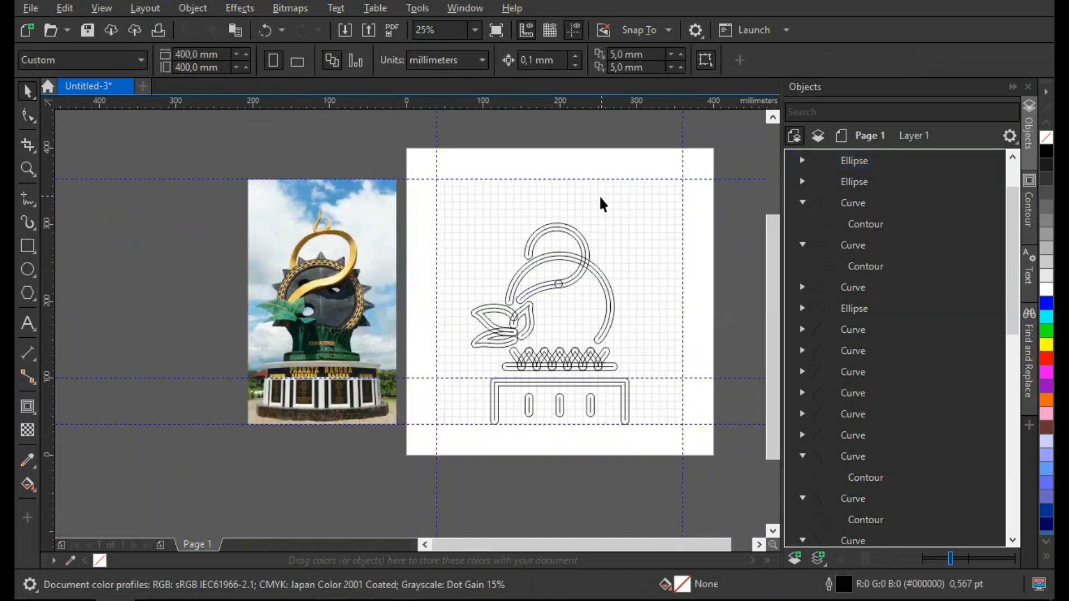
# - Duplicate the large arc and trim the copies into a left piece and a right piece, leaving a gap around the loop
pyautogui.moveTo(584, 201); pyautogui.dragTo(550, 212)
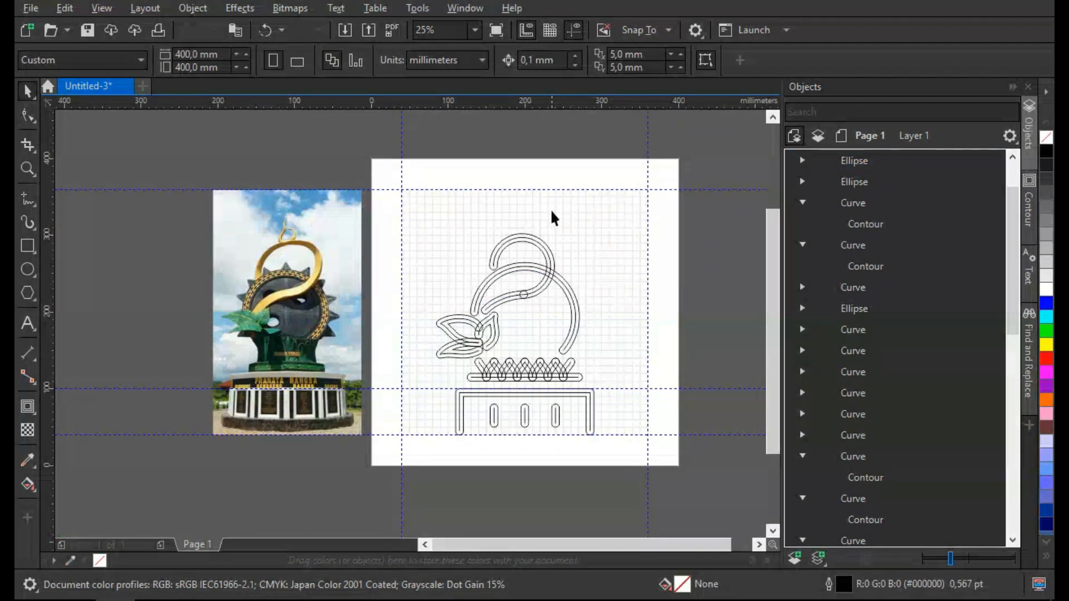
pyautogui.click(550, 255)
pyautogui.click(551, 175)
pyautogui.scroll(1, 524, 207)
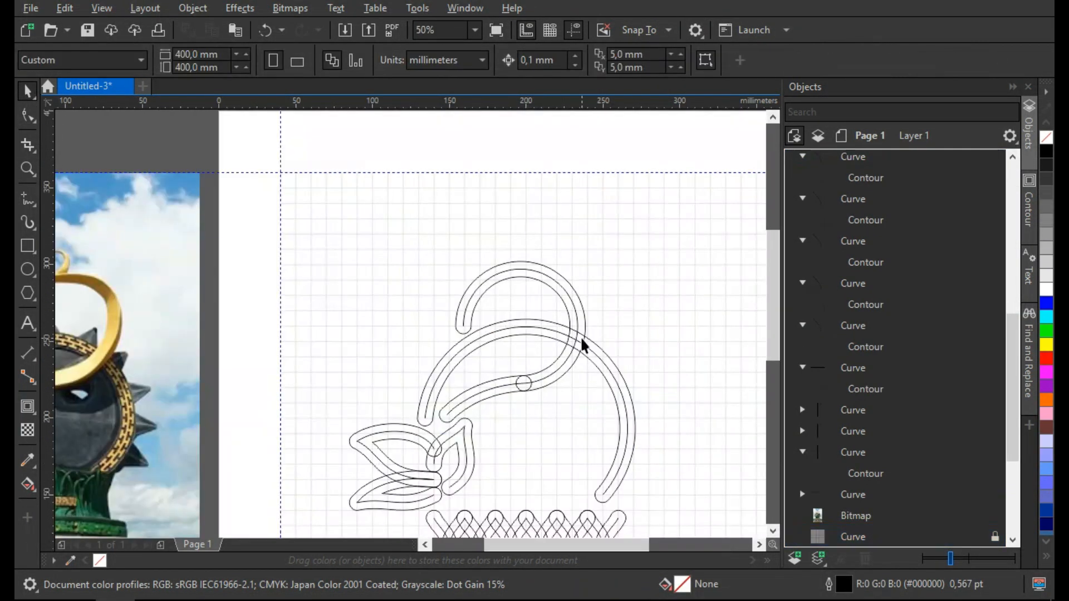
pyautogui.click(603, 360)
pyautogui.press('space')
pyautogui.moveTo(602, 496)
pyautogui.mouseDown()
pyautogui.moveTo(582, 344)
pyautogui.moveTo(562, 335)
pyautogui.moveTo(603, 500)
pyautogui.mouseUp()
pyautogui.press('KP_Add')
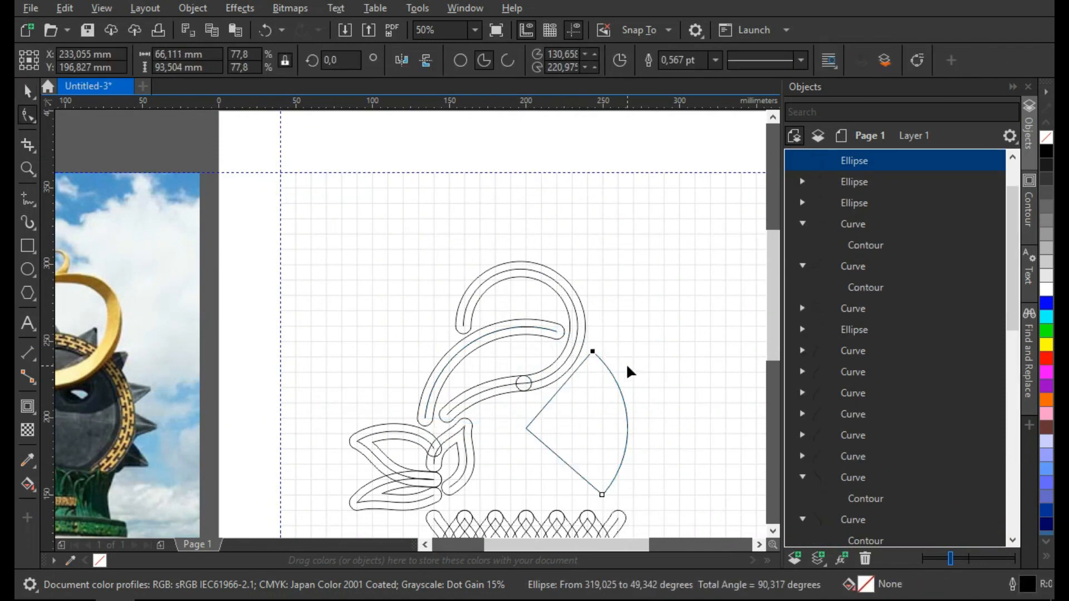
# - Readjust the upper end of the large arc's right piece, turn it into an open arc, and clear the selection
pyautogui.press('Escape')
pyautogui.hotkey('ctrl', 'z')
pyautogui.scroll(1, 597, 373)
pyautogui.moveTo(587, 330); pyautogui.dragTo(594, 339)
pyautogui.press('Escape')
pyautogui.scroll(-1, 563, 309)
pyautogui.press('space')
pyautogui.click(558, 202)
pyautogui.click(590, 337)
pyautogui.click(507, 60)
pyautogui.click(634, 250)
pyautogui.scroll(1, 594, 293)
pyautogui.press('Escape')
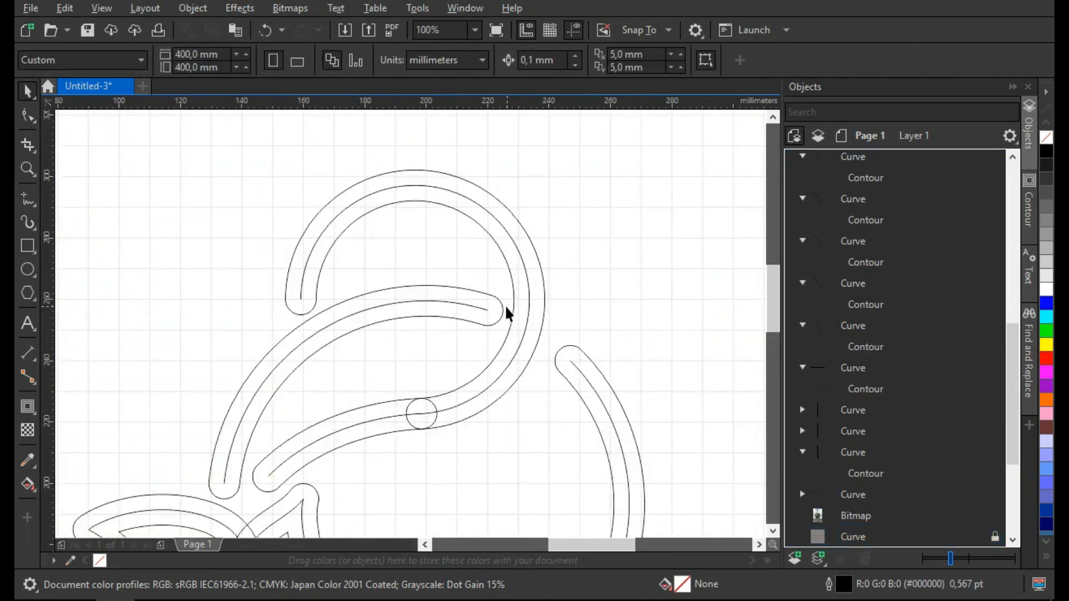
# - Shorten the right end of the large arc's left piece so it stops clear of the loop, keeping it an open arc
pyautogui.click(479, 308)
pyautogui.scroll(1, 479, 308)
pyautogui.press('space')
pyautogui.scroll(-2, 576, 304)
pyautogui.moveTo(463, 288)
pyautogui.mouseDown()
pyautogui.moveTo(444, 271)
pyautogui.moveTo(453, 225)
pyautogui.moveTo(547, 290)
pyautogui.mouseUp()
pyautogui.scroll(1, 453, 333)
pyautogui.click(449, 256)
pyautogui.scroll(1, 451, 253)
pyautogui.click(507, 60)
# - Draw a circle about 24.4 mm in diameter on top of the upper loop, centred at X 200 mm
pyautogui.scroll(-2, 500, 287)
pyautogui.scroll(-1, 556, 375)
pyautogui.scroll(2, 523, 303)
pyautogui.scroll(-1, 522, 303)
pyautogui.scroll(1, 529, 296)
pyautogui.press('F7')
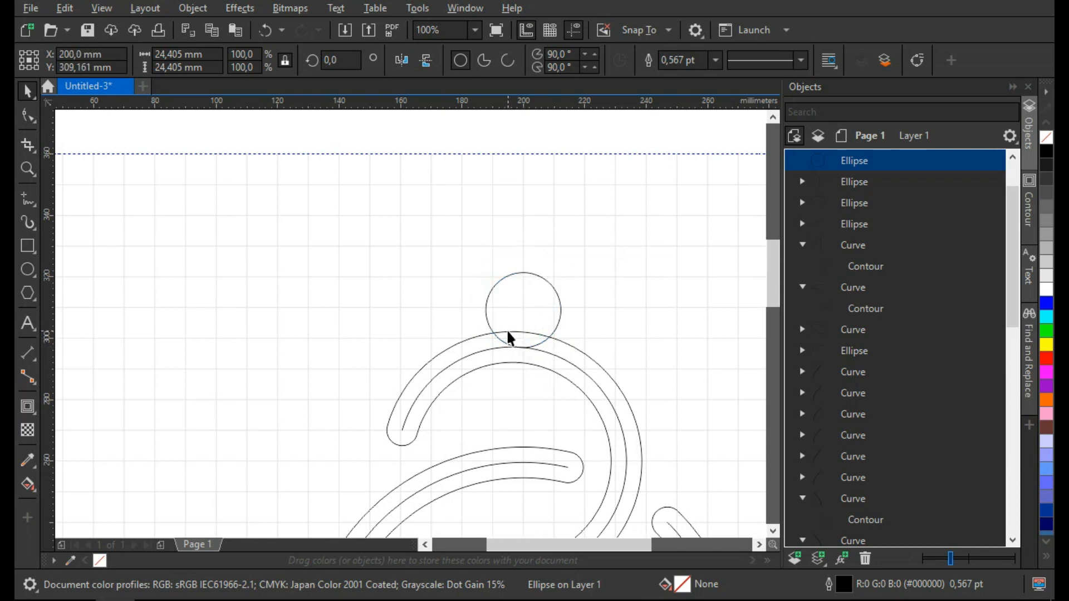
pyautogui.scroll(-1, 520, 347)
pyautogui.scroll(1, 519, 318)
# - Turn the small circle into an open arc with its gap at the top and give it the contour
pyautogui.hotkey('ctrl', 'r')
pyautogui.hotkey('ctrl', 'z')
pyautogui.click(508, 60)
pyautogui.scroll(1, 522, 272)
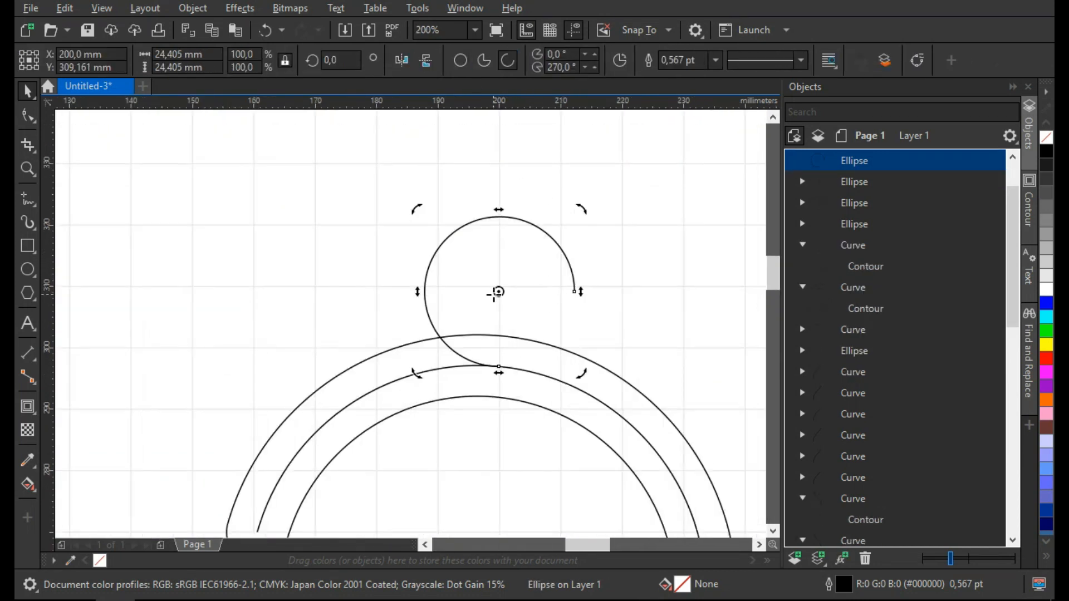
pyautogui.hotkey('ctrl', 'r')
pyautogui.scroll(-2, 558, 301)
pyautogui.click(579, 290)
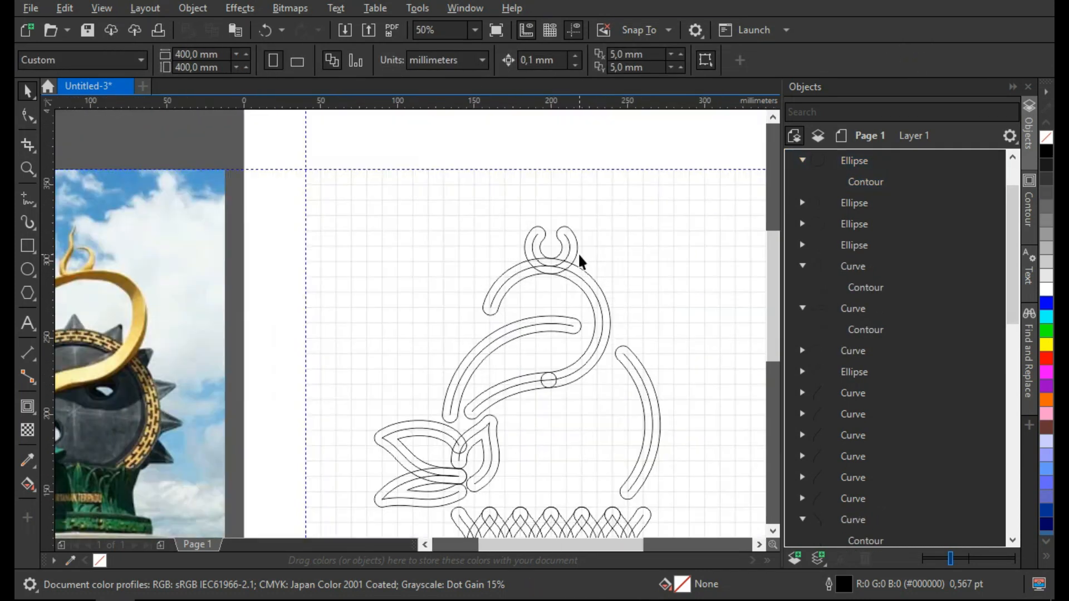
# - Move the small U-shaped crown arc straight up to the upper horizontal guideline
pyautogui.scroll(-1, 571, 312)
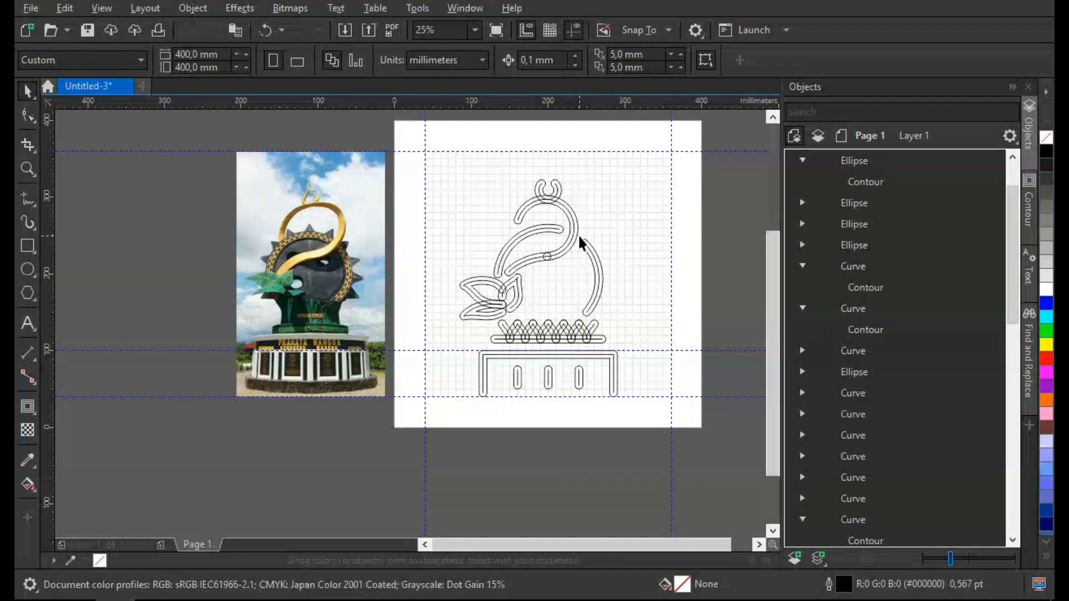
pyautogui.scroll(1, 578, 234)
pyautogui.click(556, 272)
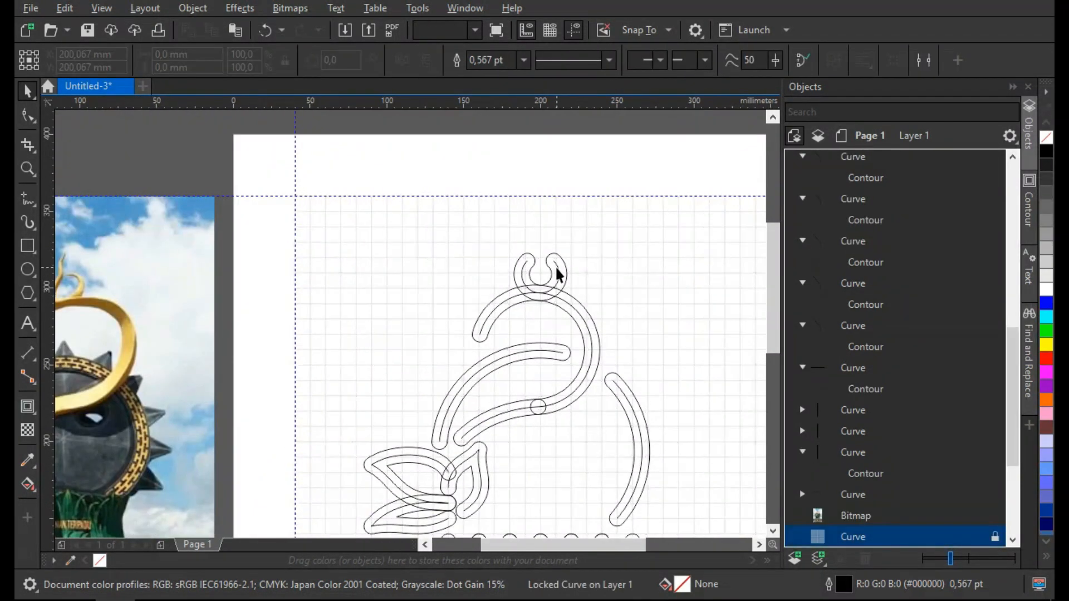
pyautogui.scroll(1, 555, 223)
pyautogui.scroll(-1, 556, 201)
# - Enlarge the upper loop toward the raised crown arc, keeping its lower end near the joint with the small arc
pyautogui.click(603, 277)
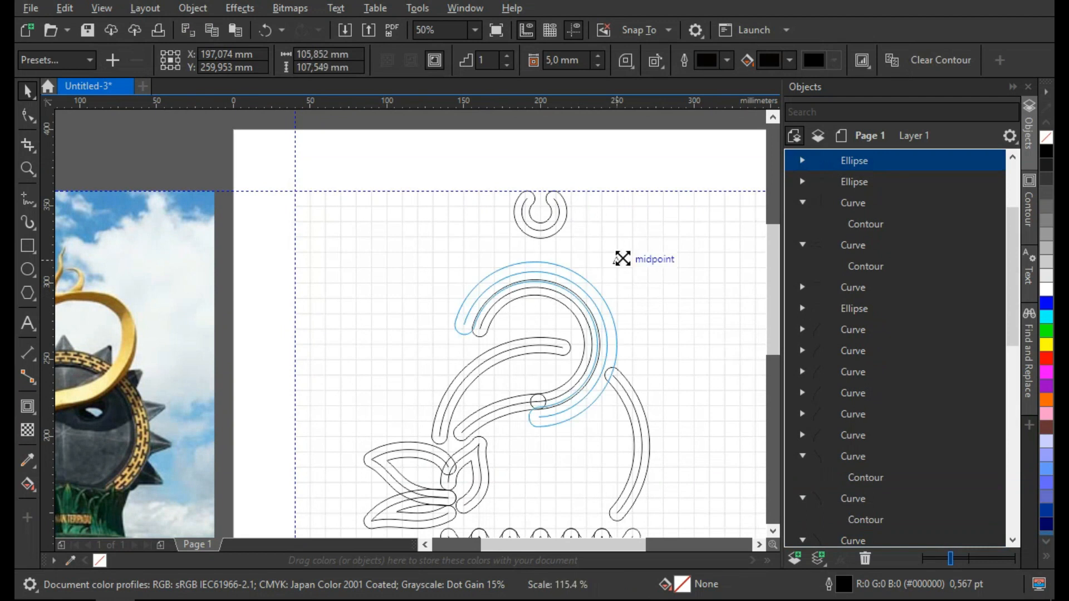
pyautogui.moveTo(542, 441); pyautogui.dragTo(539, 405)
pyautogui.hotkey('ctrl', 'z')
pyautogui.moveTo(429, 452); pyautogui.dragTo(462, 428)
pyautogui.moveTo(538, 410); pyautogui.dragTo(538, 403)
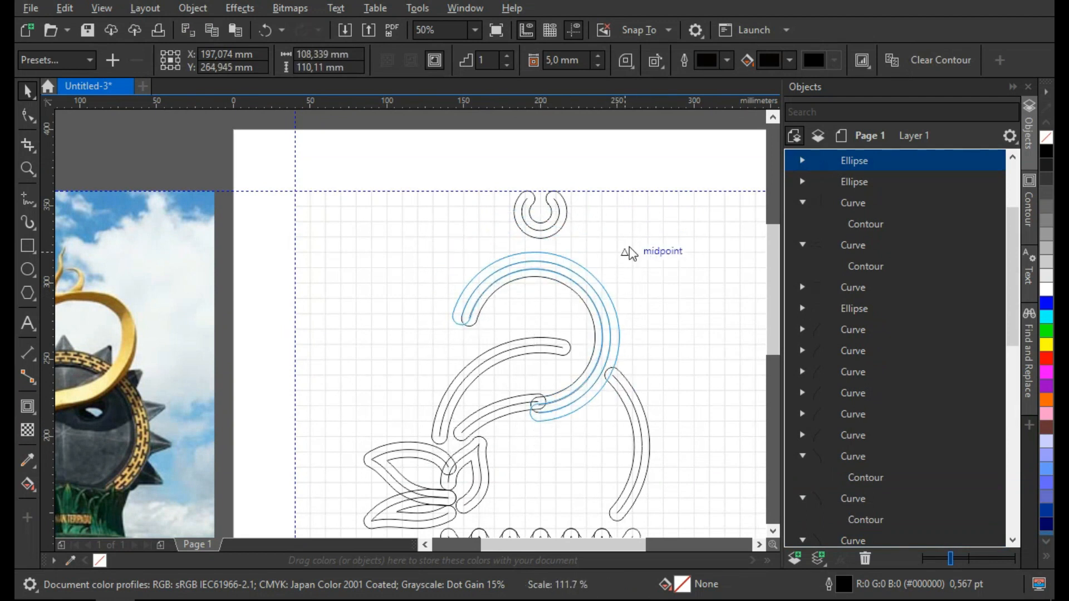
# - Refine the loop to about 109 mm wide and align its lower end with the small arc's right end
pyautogui.scroll(1, 536, 404)
pyautogui.moveTo(538, 397); pyautogui.dragTo(578, 384)
pyautogui.scroll(2, 541, 395)
pyautogui.moveTo(577, 385); pyautogui.dragTo(552, 378)
pyautogui.scroll(-1, 552, 378)
pyautogui.click(550, 390)
pyautogui.scroll(-1, 552, 378)
# - Extend the enlarged loop's left end down to just above the large arc and make the loop an open arc
pyautogui.click(485, 421)
pyautogui.scroll(-2, 543, 363)
pyautogui.scroll(1, 532, 317)
pyautogui.click(462, 305)
pyautogui.moveTo(461, 307); pyautogui.dragTo(469, 361)
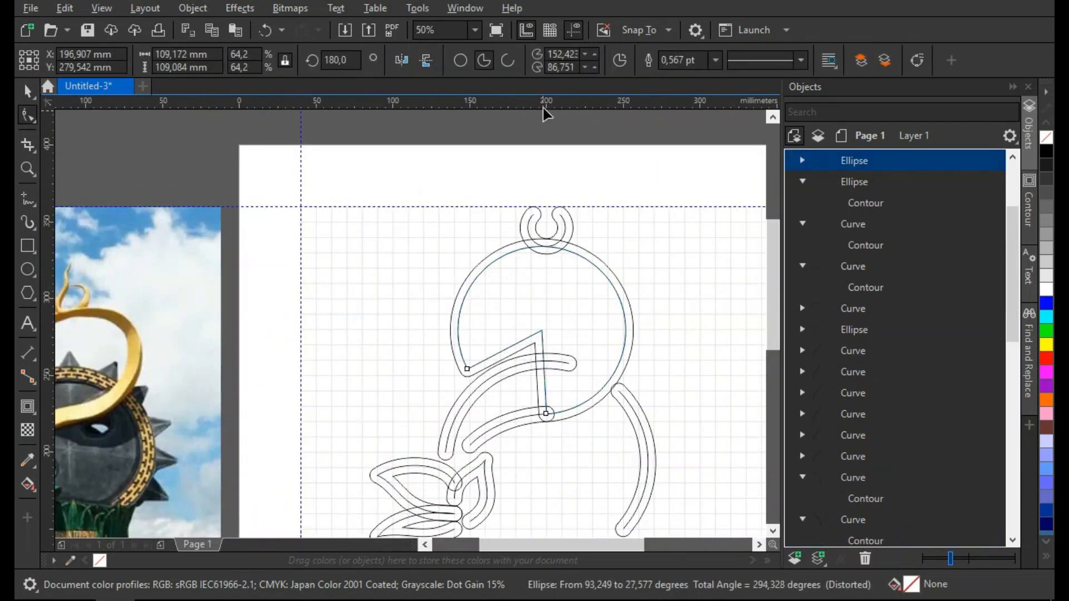
pyautogui.click(507, 60)
pyautogui.press('space')
pyautogui.click(564, 254)
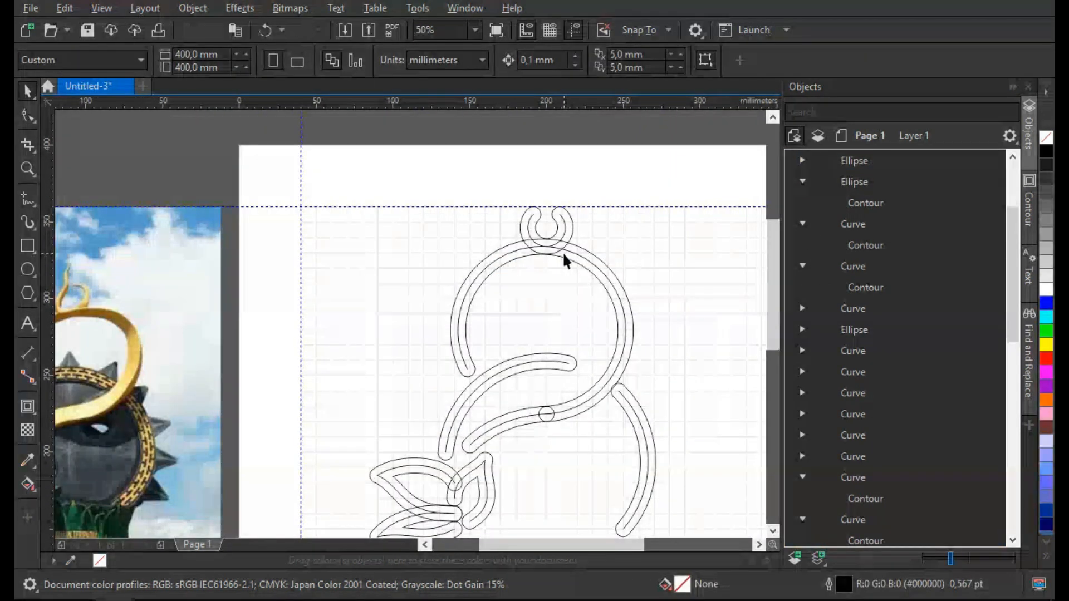
# - Move the inner leaf's lower-left node up onto the upper leaf's end so the two leaves join
pyautogui.scroll(-1, 559, 309)
pyautogui.click(480, 388)
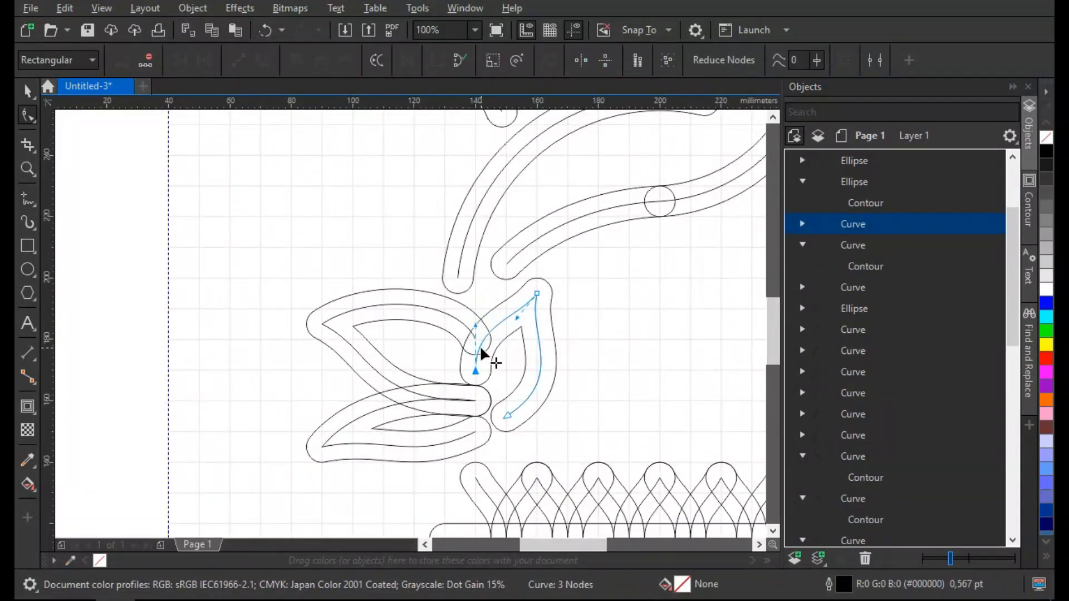
pyautogui.scroll(3, 479, 367)
pyautogui.moveTo(468, 429); pyautogui.dragTo(453, 316)
pyautogui.scroll(-1, 466, 314)
pyautogui.scroll(-1, 534, 337)
pyautogui.press('space')
pyautogui.press('Escape')
# - Draw an inverted V about 10 mm wide above the large arc and give it a 5 mm contour
pyautogui.scroll(-2, 485, 401)
pyautogui.scroll(1, 484, 400)
pyautogui.scroll(-1, 540, 454)
pyautogui.press('F5')
pyautogui.scroll(3, 553, 353)
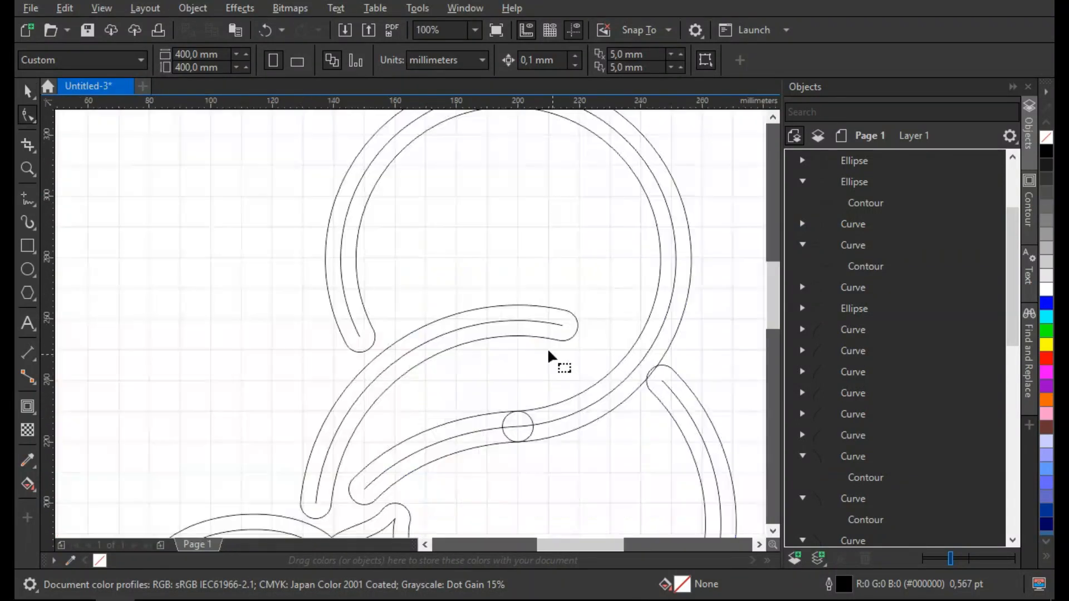
pyautogui.click(484, 314)
pyautogui.click(515, 253)
pyautogui.click(515, 253)
pyautogui.click(544, 312)
pyautogui.hotkey('ctrl', 'r')
# - Position the contoured spike above the large arc, centred at X 200 mm and Y 280 mm
pyautogui.press('space')
pyautogui.moveTo(540, 329); pyautogui.dragTo(545, 304)
pyautogui.scroll(-2, 545, 306)
pyautogui.scroll(1, 546, 305)
# - Set the spike's rotation centre at the wheel's centre and repeat a clockwise rotated copy until five copies follow the right side
pyautogui.click(546, 305)
pyautogui.scroll(-1, 546, 305)
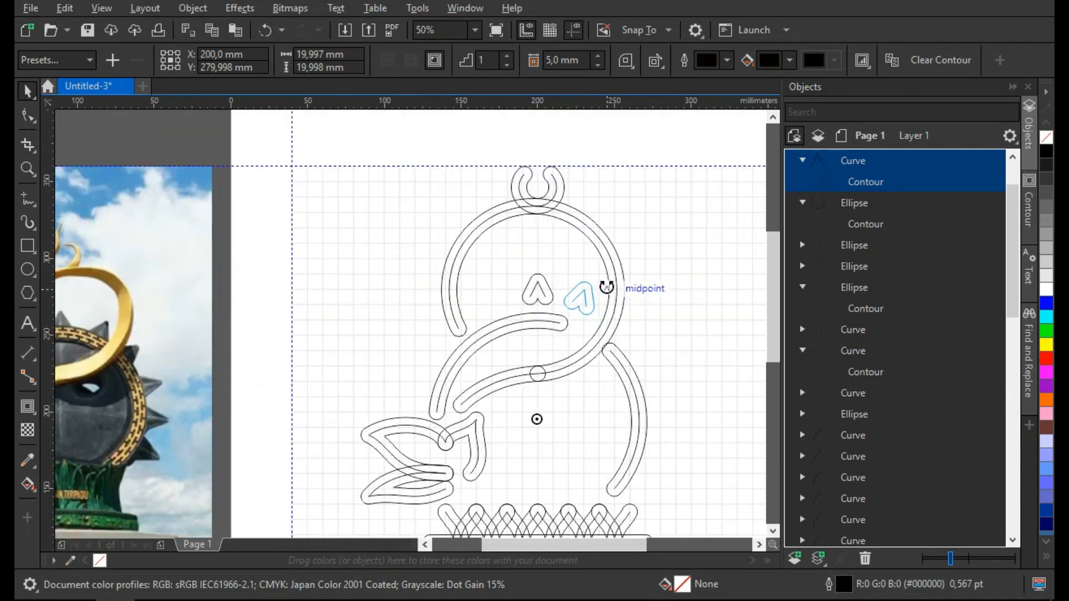
pyautogui.moveTo(616, 293); pyautogui.dragTo(617, 294)
pyautogui.hotkey('ctrl', 'r')
pyautogui.hotkey('ctrl', 'r')
pyautogui.hotkey('ctrl', 'r')
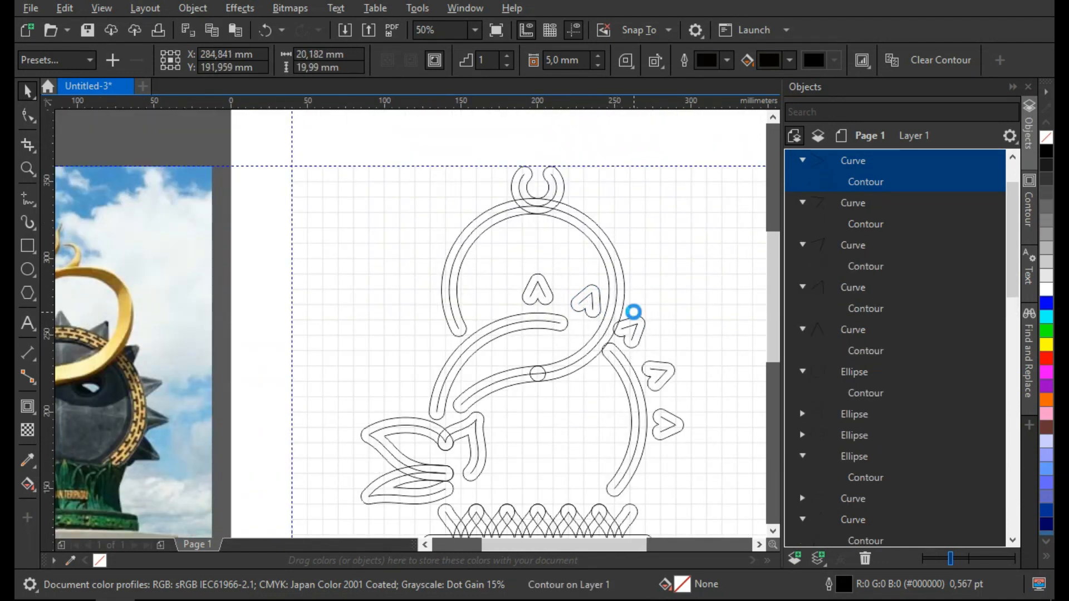
# - Rotate three copies of the top spike counterclockwise about the wheel's centre to line the large arc's left side
pyautogui.scroll(-1, 610, 317)
pyautogui.click(575, 305)
pyautogui.scroll(1, 575, 306)
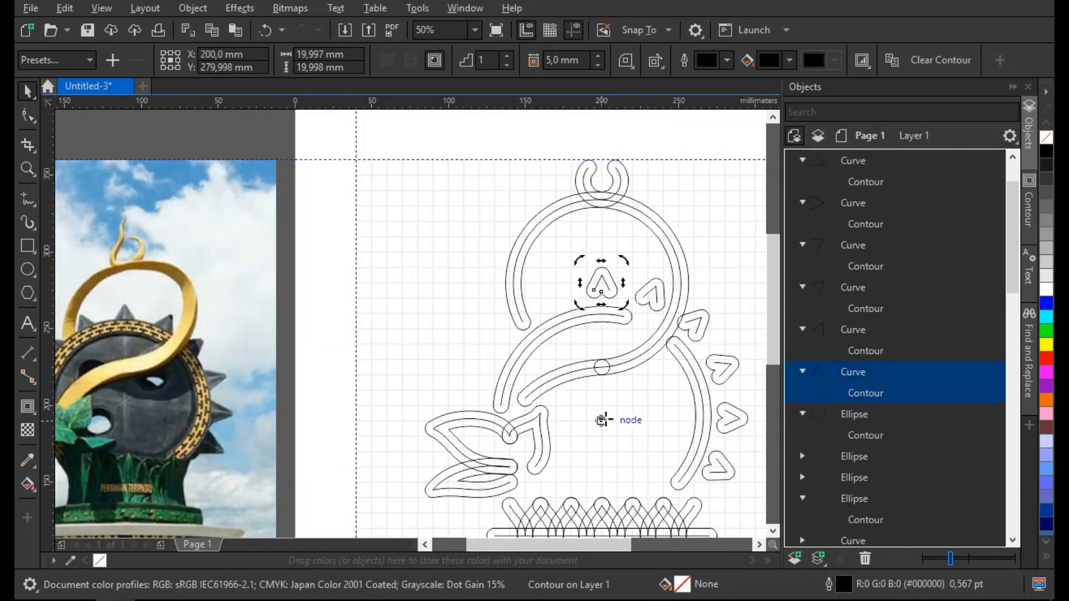
pyautogui.moveTo(558, 271); pyautogui.dragTo(619, 413)
pyautogui.hotkey('ctrl', 'z')
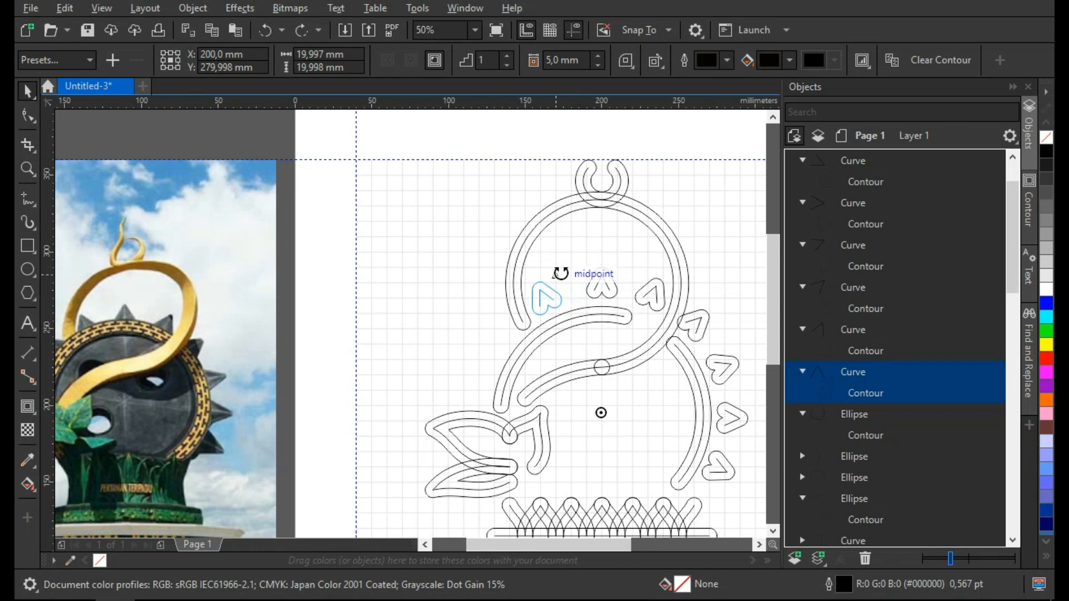
pyautogui.moveTo(560, 272); pyautogui.dragTo(579, 293)
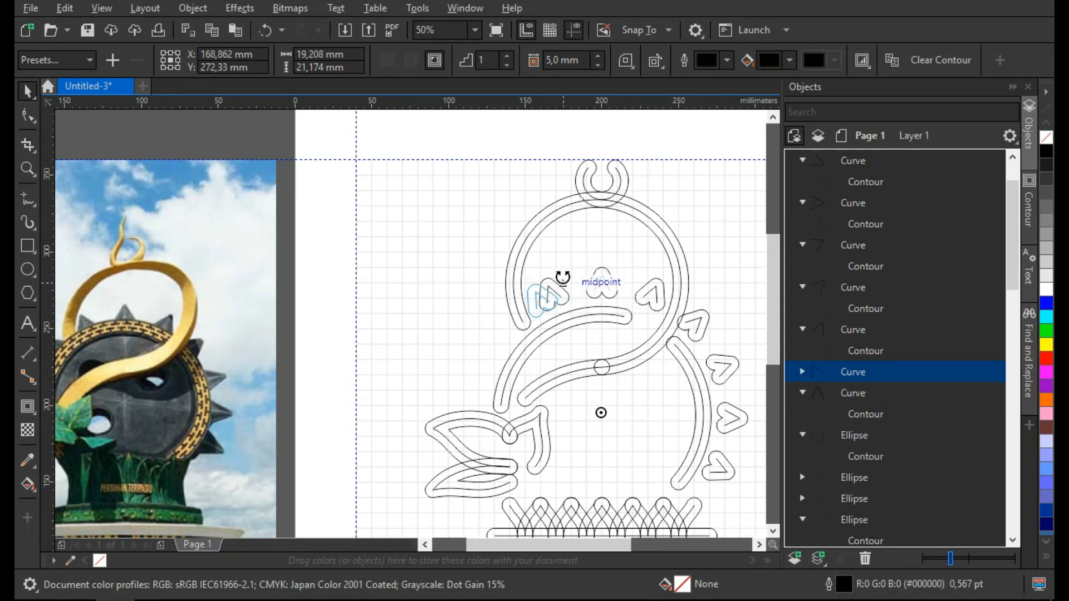
pyautogui.moveTo(508, 315); pyautogui.dragTo(509, 316)
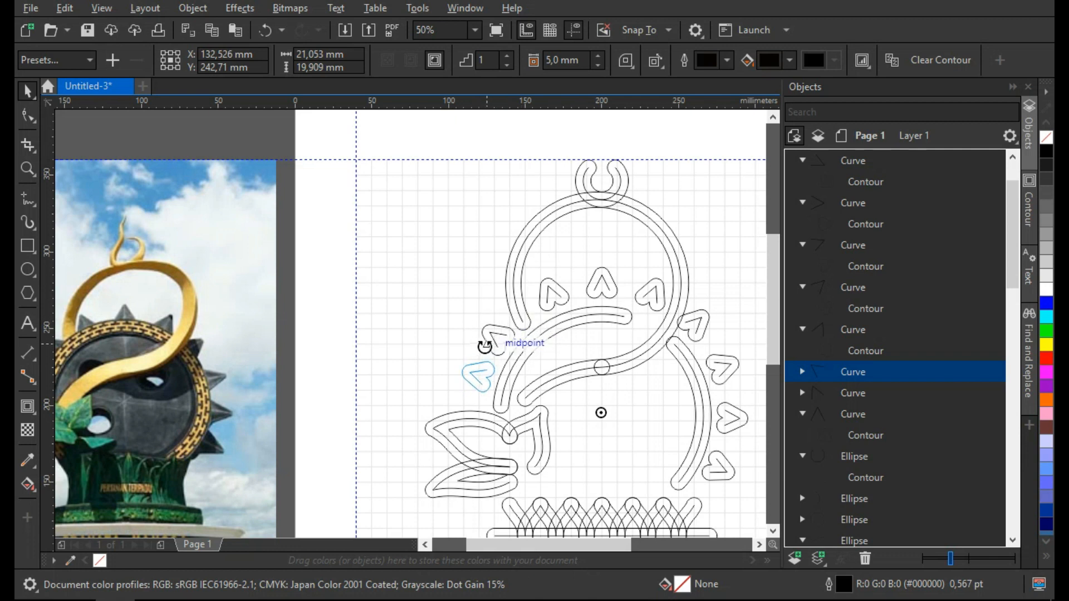
pyautogui.moveTo(485, 347); pyautogui.dragTo(484, 350)
pyautogui.click(338, 315)
# - Extend the large left arc's right end about 9 mm toward the loop, keeping it an open arc
pyautogui.scroll(-1, 444, 336)
pyautogui.scroll(1, 540, 330)
pyautogui.scroll(-1, 554, 325)
pyautogui.scroll(1, 556, 321)
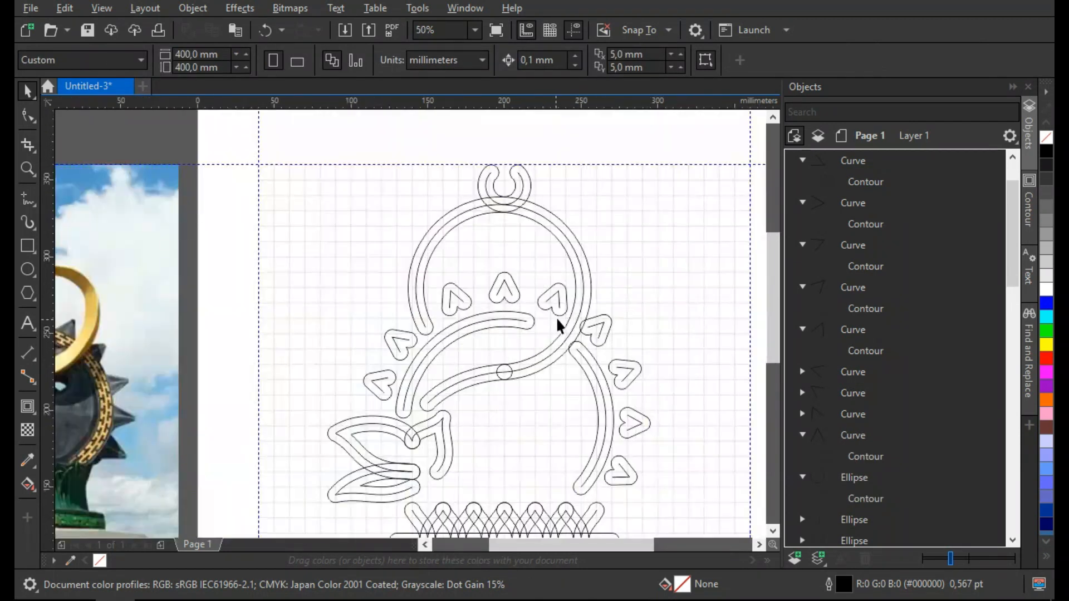
pyautogui.scroll(-1, 559, 325)
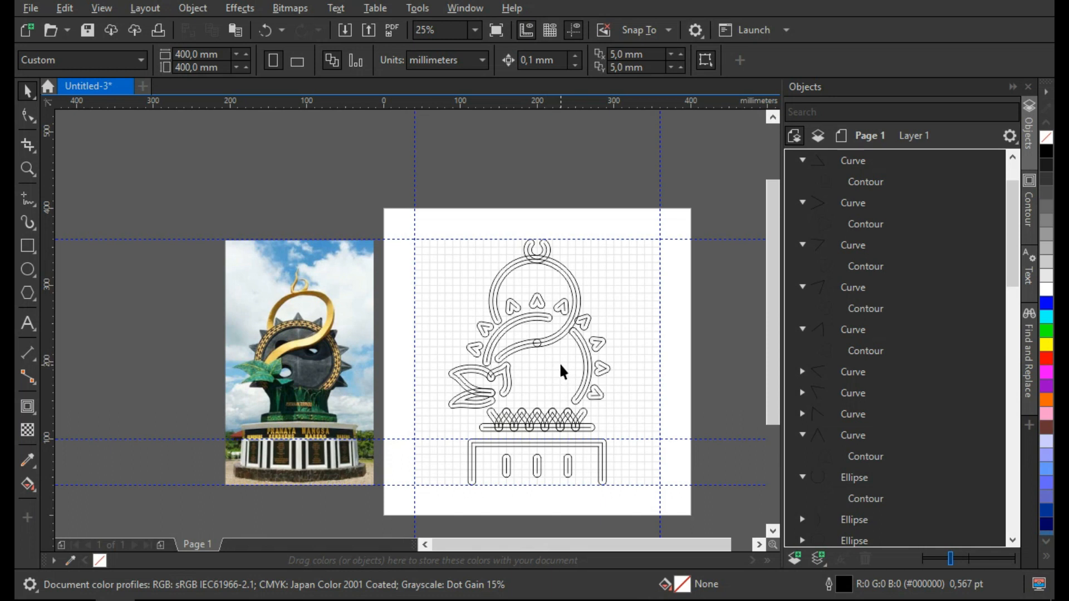
pyautogui.scroll(1, 555, 354)
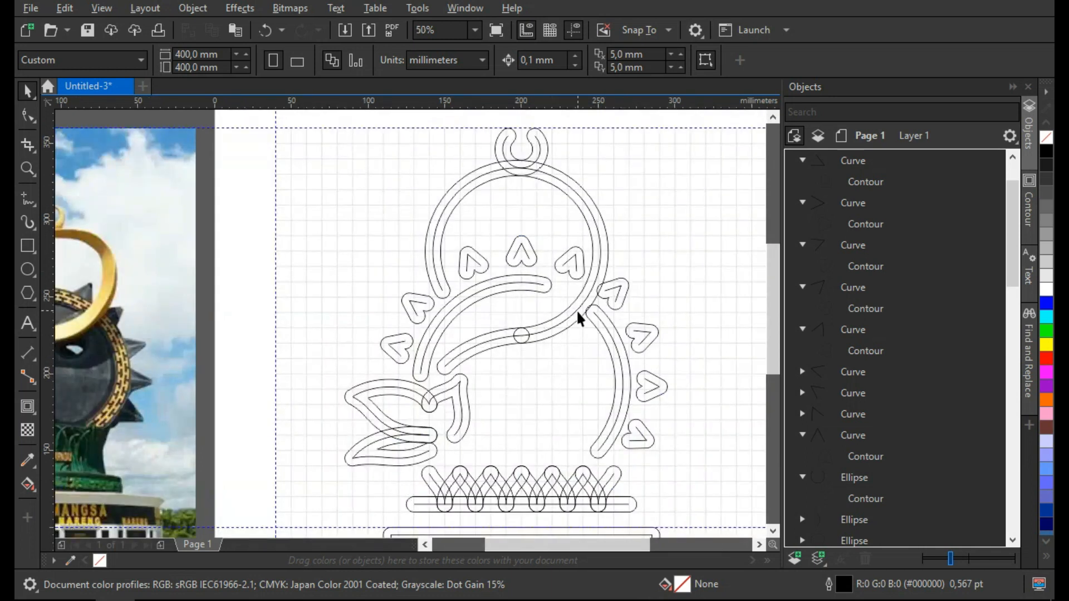
pyautogui.click(543, 287)
pyautogui.doubleClick(543, 285)
pyautogui.moveTo(545, 285)
pyautogui.mouseDown()
pyautogui.moveTo(569, 295)
pyautogui.moveTo(546, 287)
pyautogui.mouseUp()
pyautogui.click(507, 60)
pyautogui.scroll(1, 581, 296)
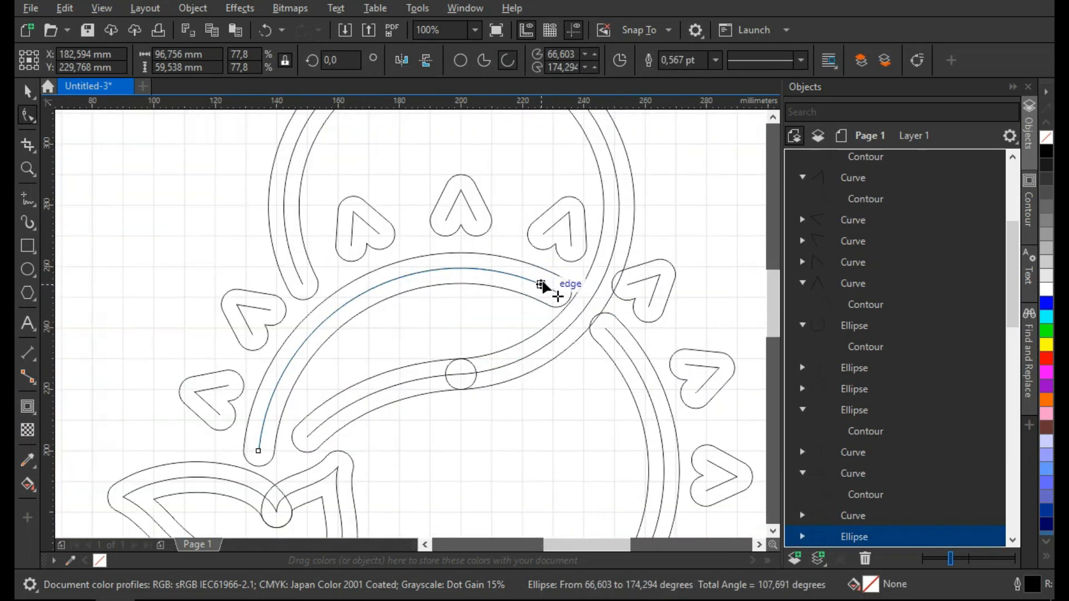
# - Shorten the upper end of the large right arc to widen its gap to the loop, and clear the selection
pyautogui.click(614, 336)
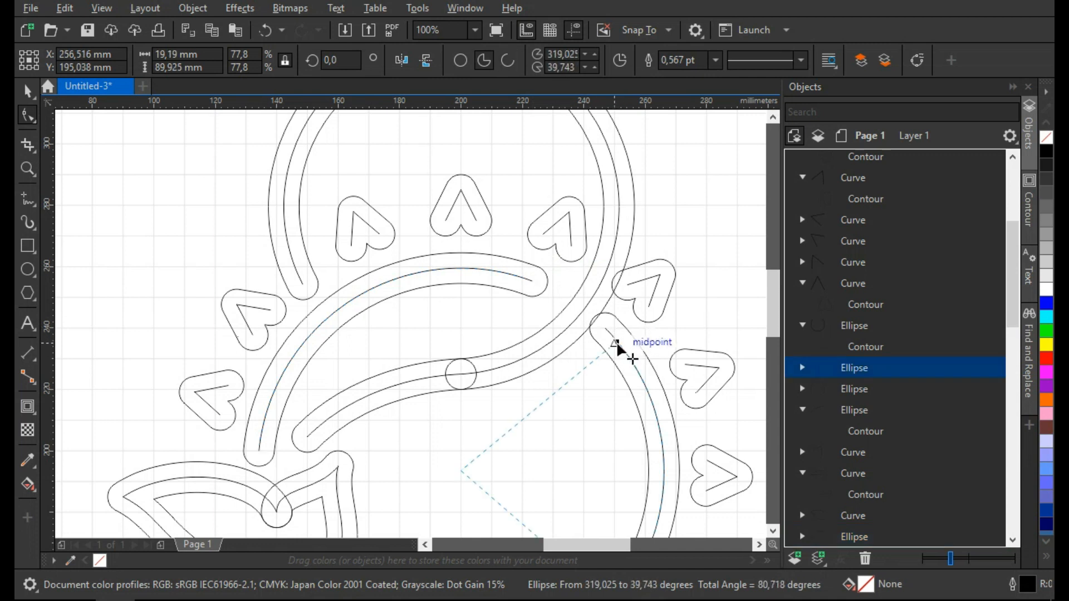
pyautogui.moveTo(645, 342); pyautogui.dragTo(645, 343)
pyautogui.press('space')
pyautogui.click(577, 358)
pyautogui.click(538, 320)
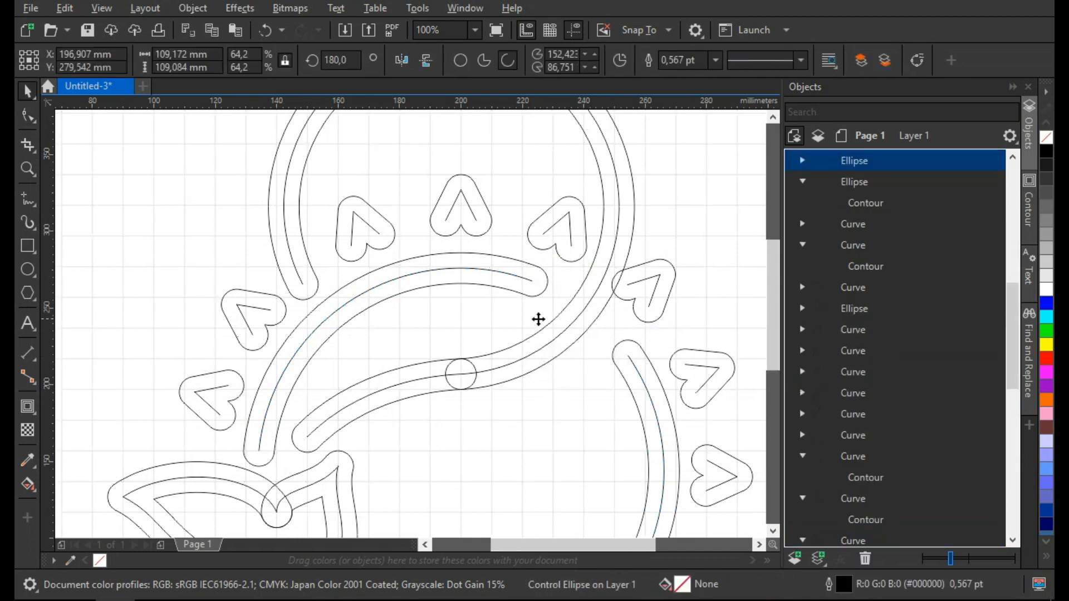
pyautogui.scroll(-1, 538, 318)
pyautogui.click(629, 252)
pyautogui.scroll(-1, 489, 402)
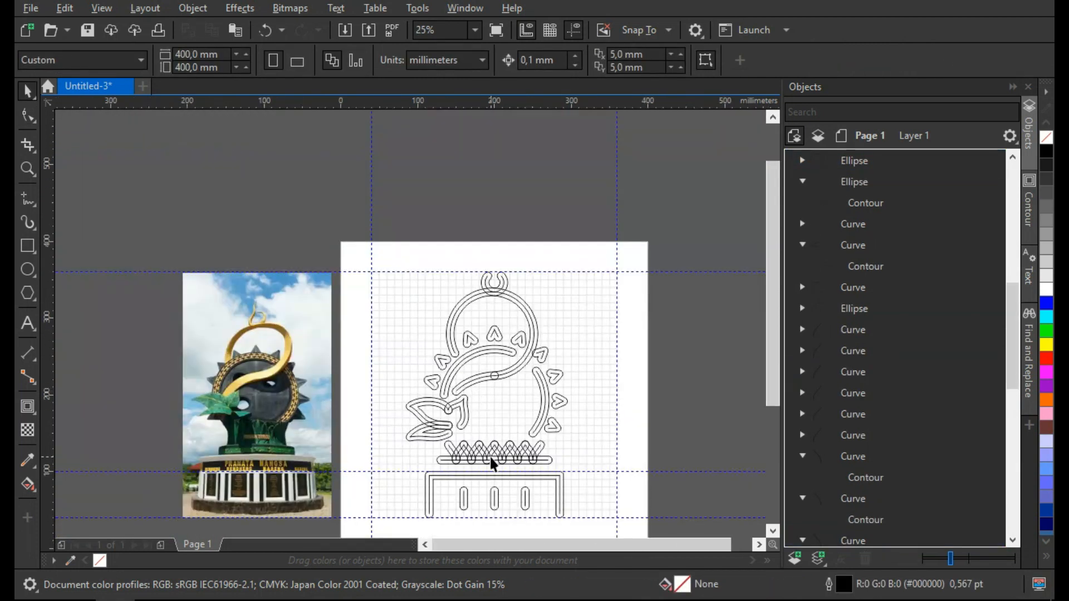
# - Draw a circular arc about 20 mm in diameter inside the wheel's right half and give it the contour
pyautogui.scroll(1, 495, 362)
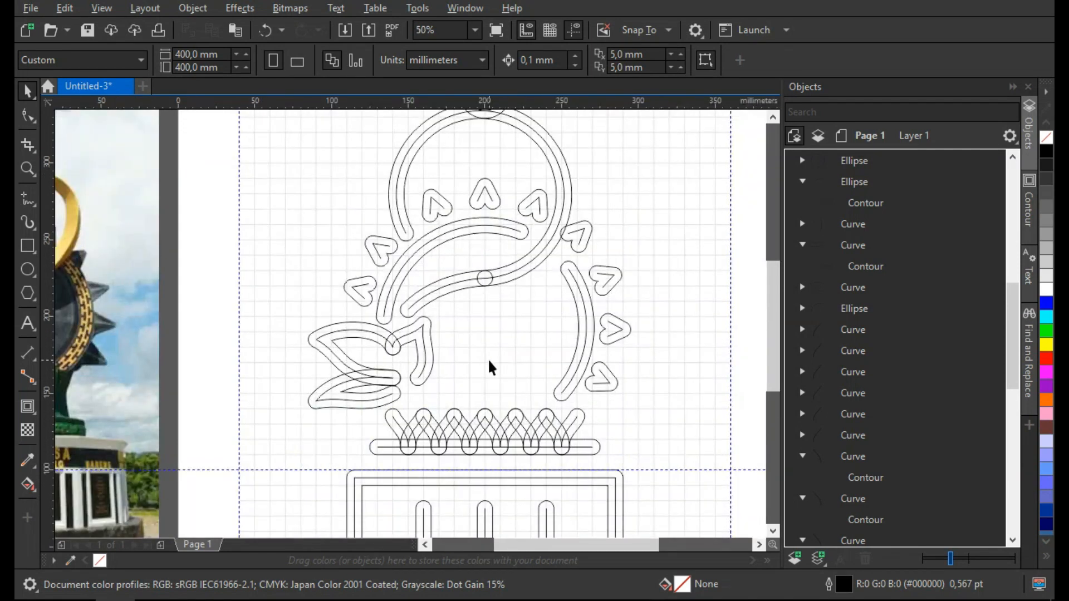
pyautogui.scroll(1, 485, 370)
pyautogui.press('F7')
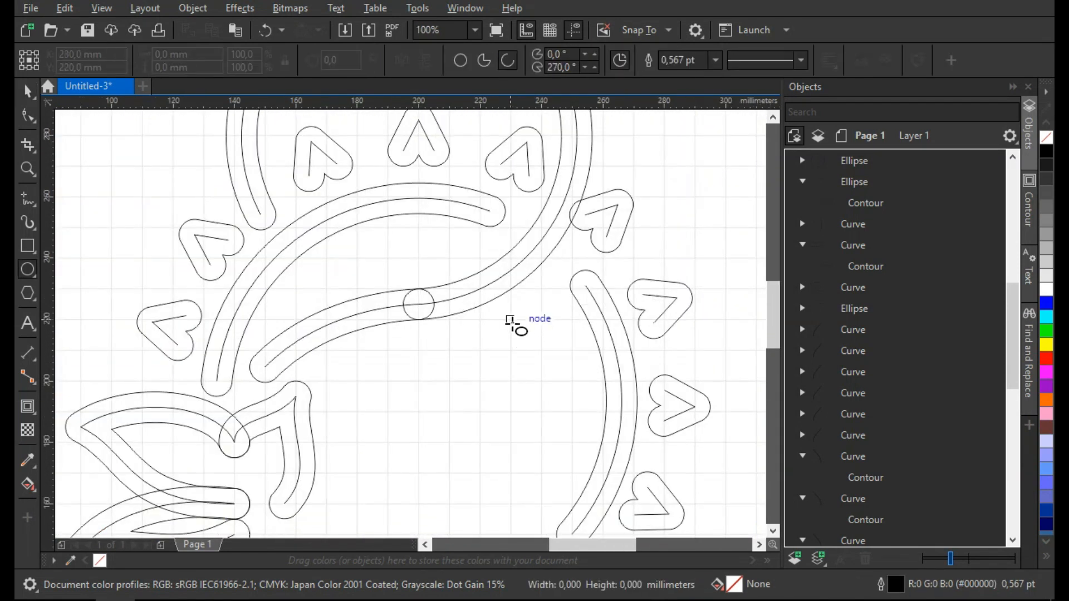
pyautogui.hotkey('ctrl', 'z')
pyautogui.moveTo(511, 320)
pyautogui.mouseDown()
pyautogui.moveTo(572, 363)
pyautogui.moveTo(556, 325)
pyautogui.moveTo(563, 343)
pyautogui.moveTo(516, 353)
pyautogui.moveTo(542, 338)
pyautogui.moveTo(497, 333)
pyautogui.mouseUp()
pyautogui.hotkey('ctrl', 'r')
# - Complete the 30 mm ring from two contoured arcs and group them
pyautogui.press('F10')
pyautogui.press('space')
pyautogui.hotkey('ctrl', 'r')
pyautogui.scroll(-1, 550, 360)
pyautogui.scroll(1, 547, 380)
pyautogui.keyDown('shift'); pyautogui.click(546, 375); pyautogui.keyUp('shift')
pyautogui.scroll(-2, 622, 389)
pyautogui.hotkey('ctrl', 'g')
# - Place two copies of the ring group at X 175 mm, one level with the original and one below it
pyautogui.scroll(2, 622, 411)
pyautogui.moveTo(636, 358); pyautogui.dragTo(486, 395)
pyautogui.rightClick(484, 358)
pyautogui.scroll(-1, 491, 361)
pyautogui.rightClick(485, 395)
# - Try lowering the two upper rings to Y 205 mm, undo both moves, and clear the selection
pyautogui.click(546, 368)
pyautogui.click(548, 350)
pyautogui.scroll(1, 552, 316)
pyautogui.click(575, 338)
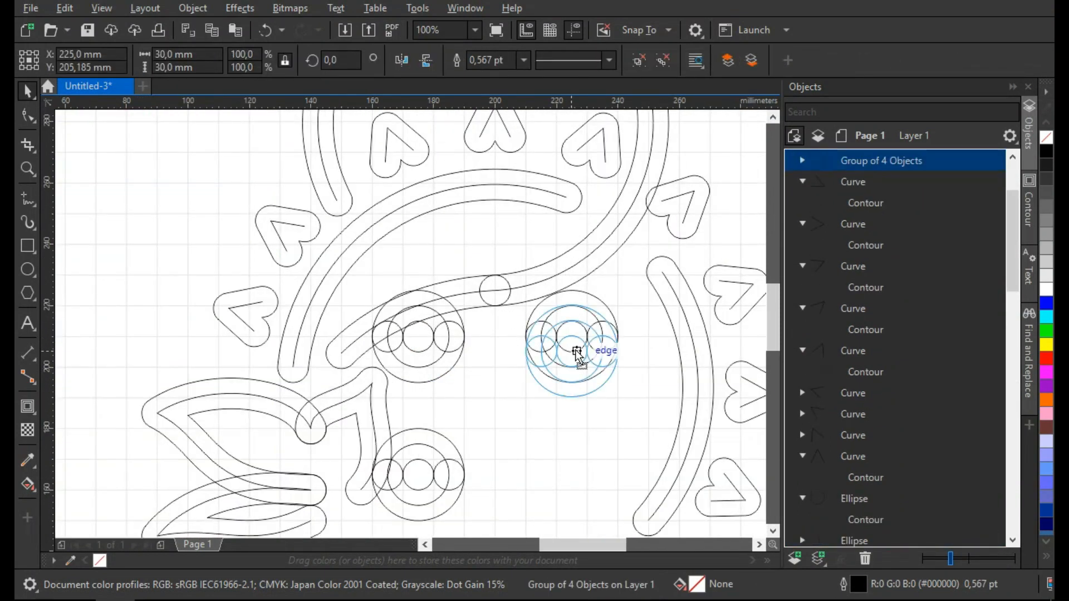
pyautogui.click(419, 344)
pyautogui.scroll(-1, 419, 344)
pyautogui.scroll(-1, 455, 325)
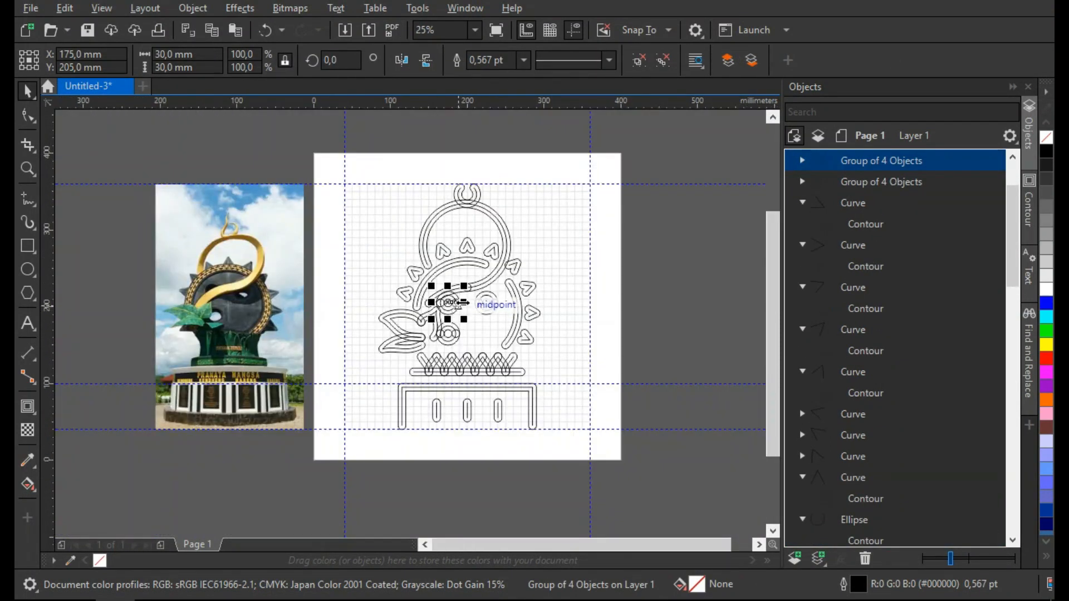
pyautogui.scroll(1, 463, 298)
pyautogui.hotkey('ctrl', 'z')
pyautogui.hotkey('ctrl', 'z')
pyautogui.click(628, 305)
pyautogui.scroll(-1, 628, 305)
pyautogui.scroll(1, 546, 293)
pyautogui.scroll(-1, 546, 293)
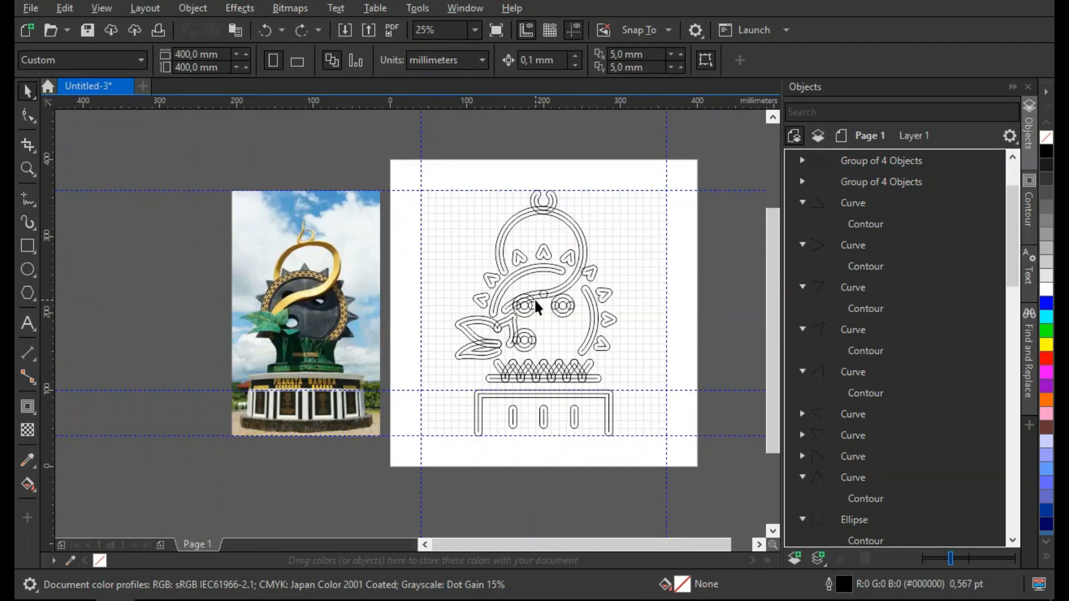
# - Ungroup the upper-left ring, remove its upper half, and shorten the lower arc to run from about 213 to 0 degrees
pyautogui.scroll(1, 533, 299)
pyautogui.scroll(1, 473, 298)
pyautogui.click(468, 299)
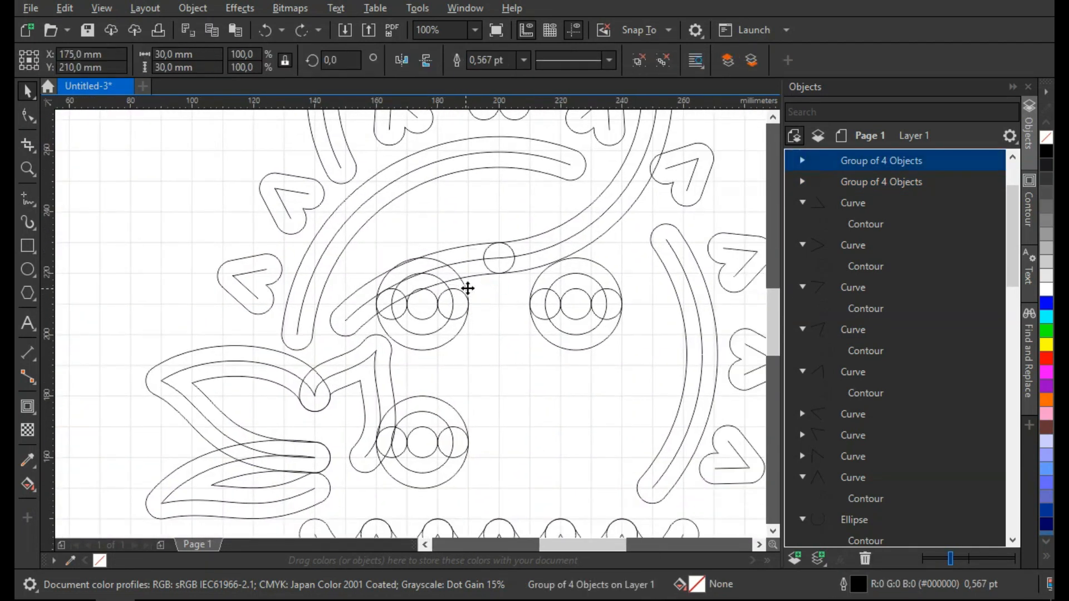
pyautogui.press('F10')
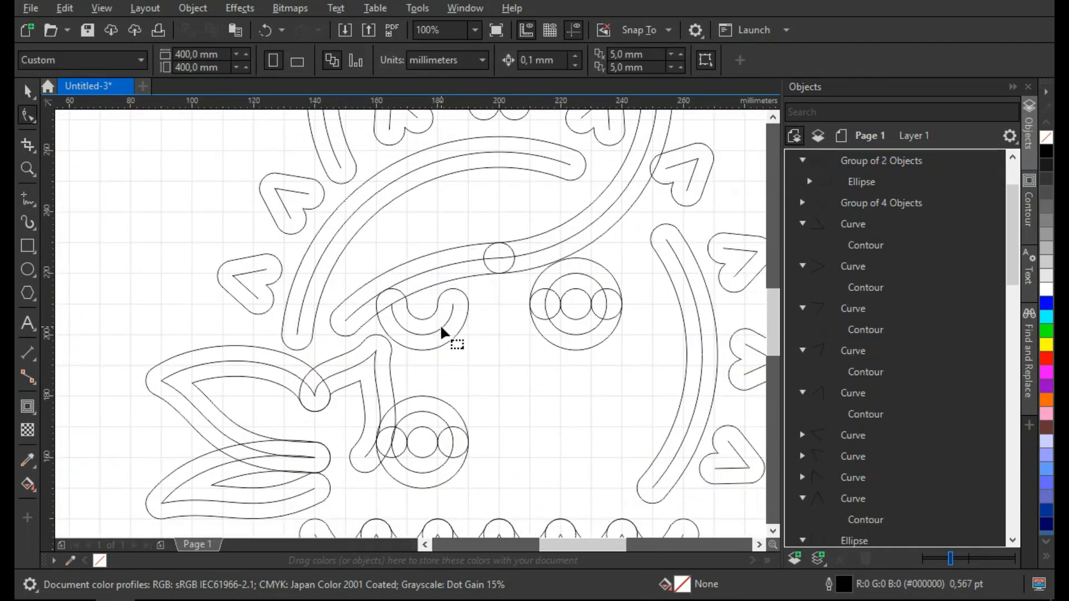
pyautogui.click(441, 329)
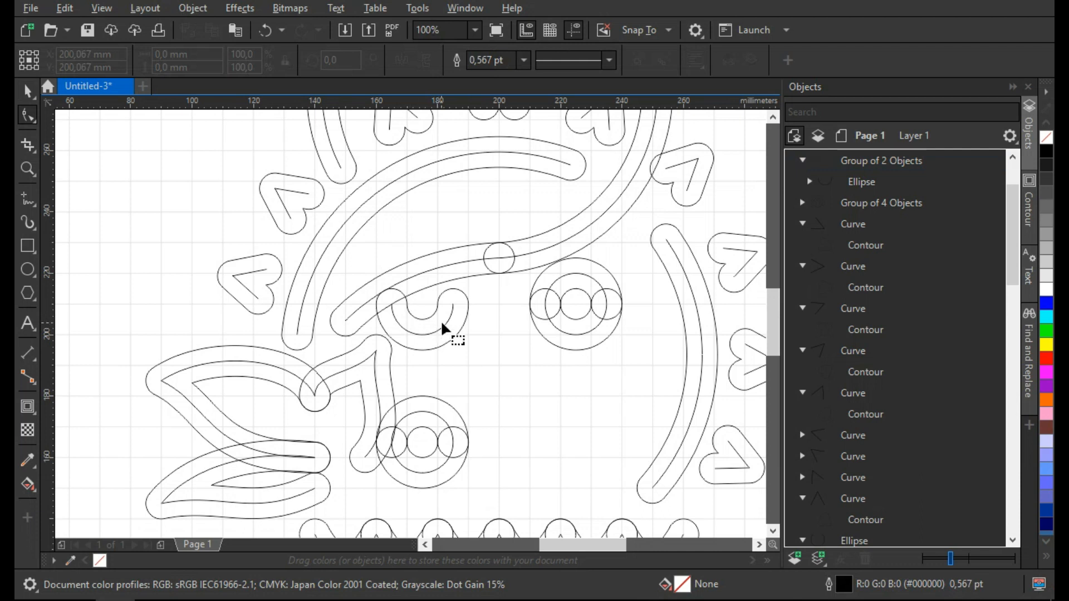
pyautogui.scroll(2, 439, 322)
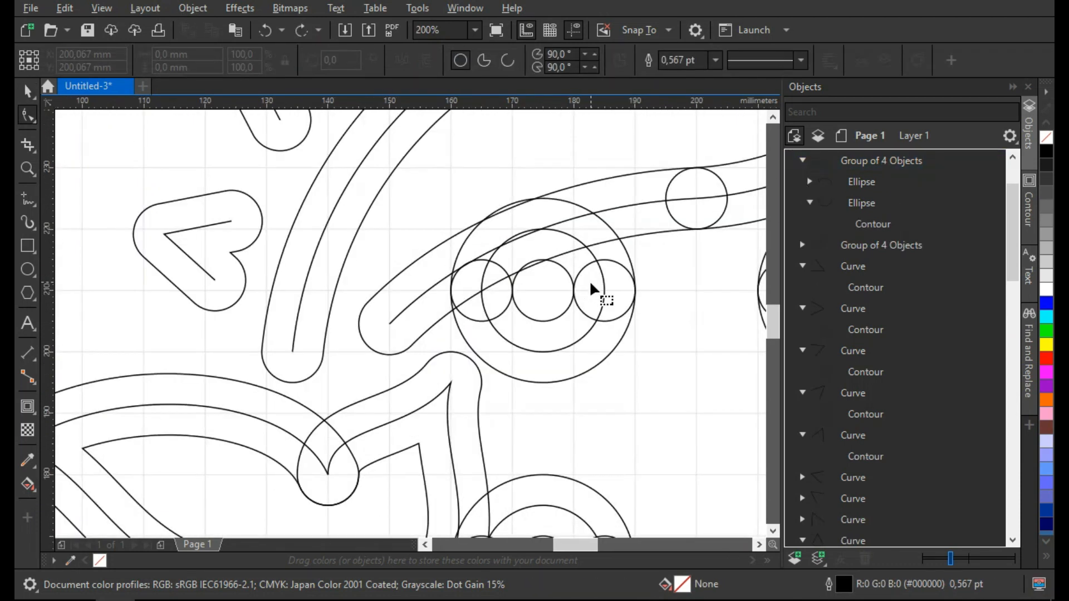
pyautogui.click(509, 304)
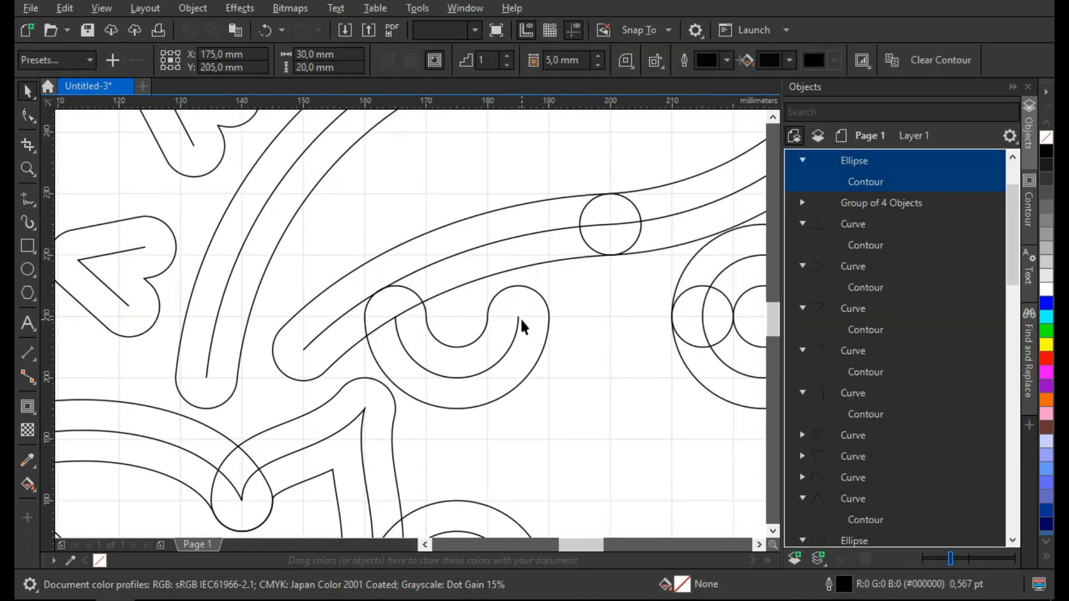
pyautogui.moveTo(519, 315); pyautogui.dragTo(405, 353)
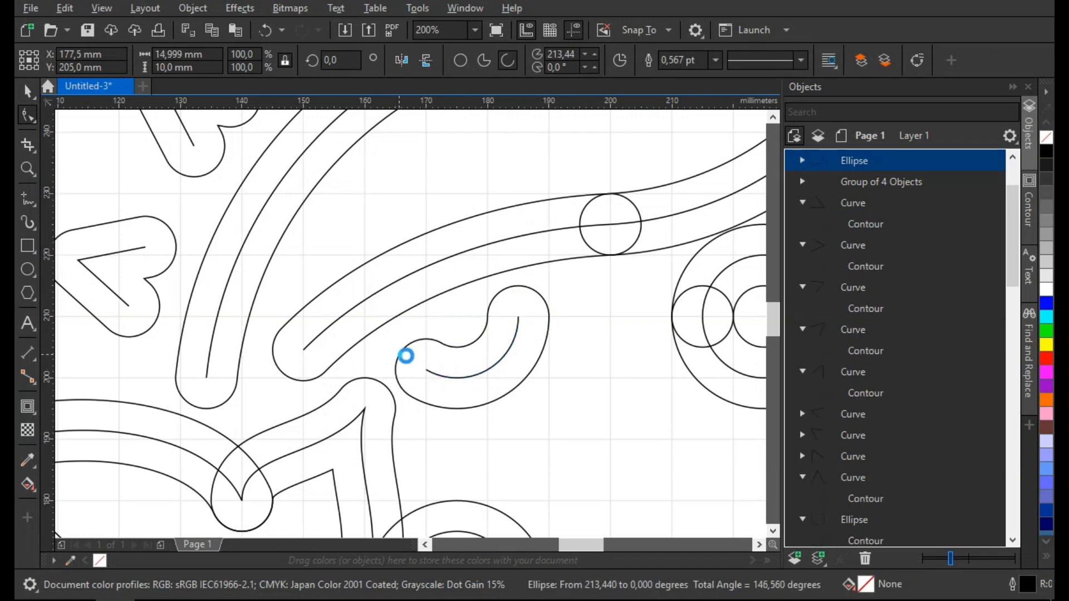
pyautogui.moveTo(519, 315); pyautogui.dragTo(522, 300)
# - Ungroup the ring below and trim its upper arc to a quarter circle and its lower arc to span 240 to 0 degrees
pyautogui.scroll(-2, 556, 318)
pyautogui.scroll(1, 540, 402)
pyautogui.scroll(-1, 543, 400)
pyautogui.scroll(2, 570, 379)
pyautogui.click(588, 341)
pyautogui.press('space')
pyautogui.click(605, 339)
pyautogui.click(616, 340)
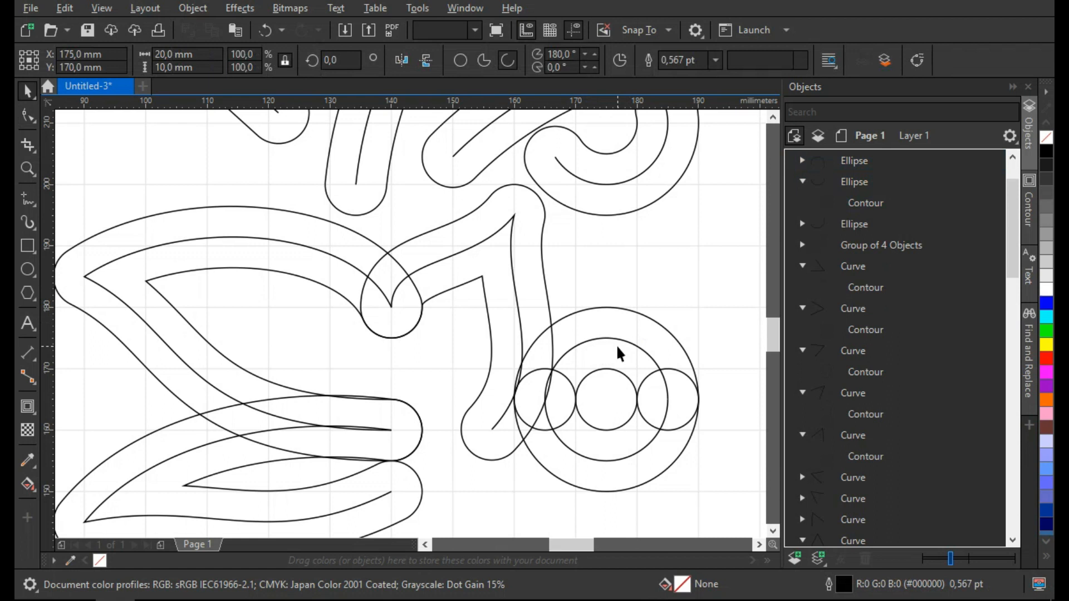
pyautogui.press('space')
pyautogui.moveTo(545, 399); pyautogui.dragTo(604, 339)
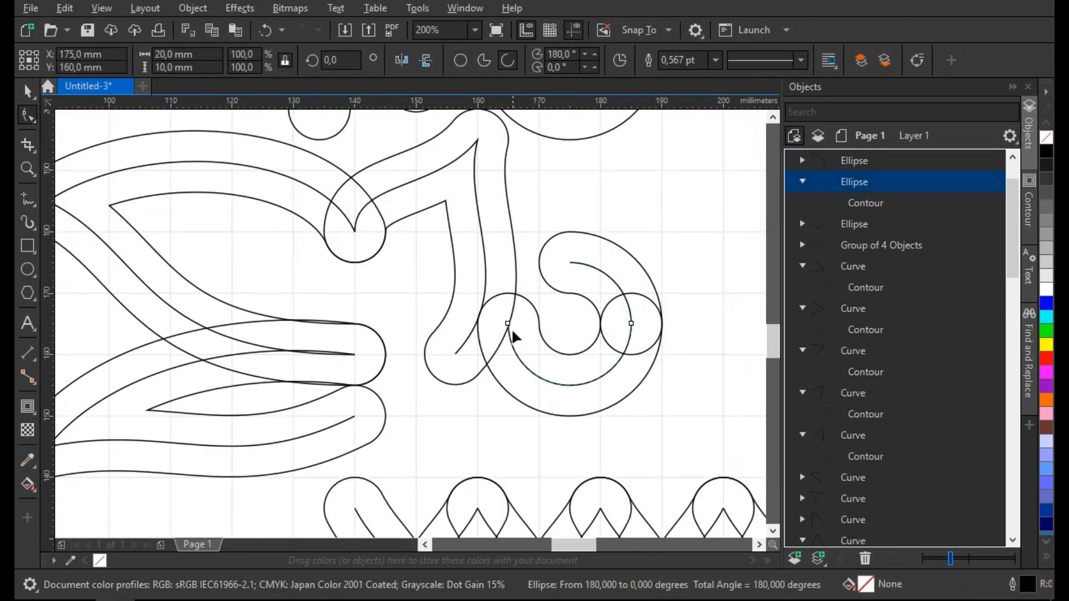
pyautogui.moveTo(511, 329); pyautogui.dragTo(538, 377)
pyautogui.scroll(-3, 590, 306)
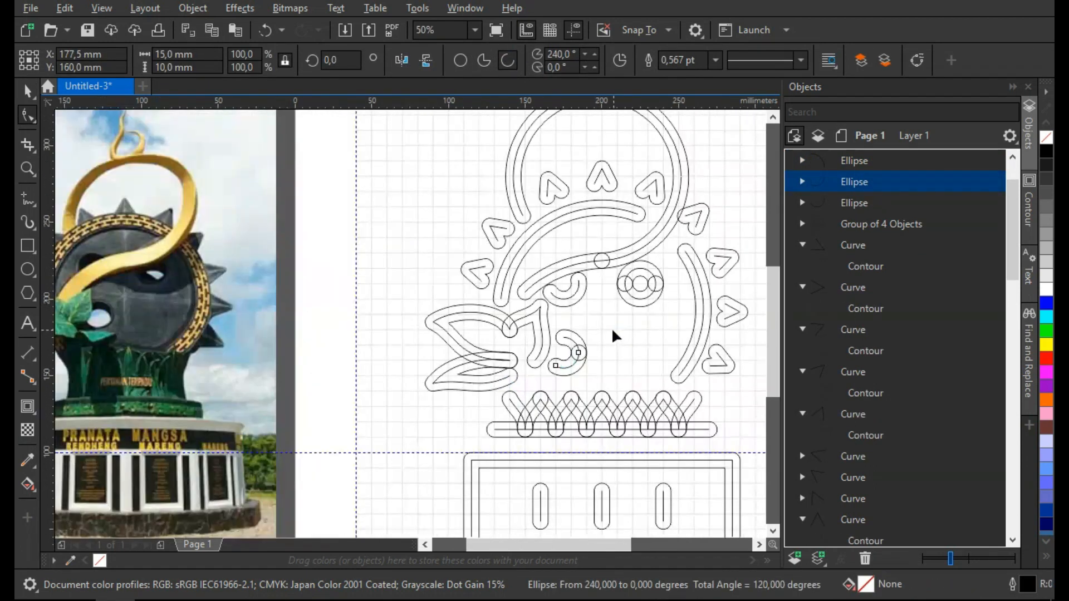
pyautogui.press('space')
pyautogui.click(690, 218)
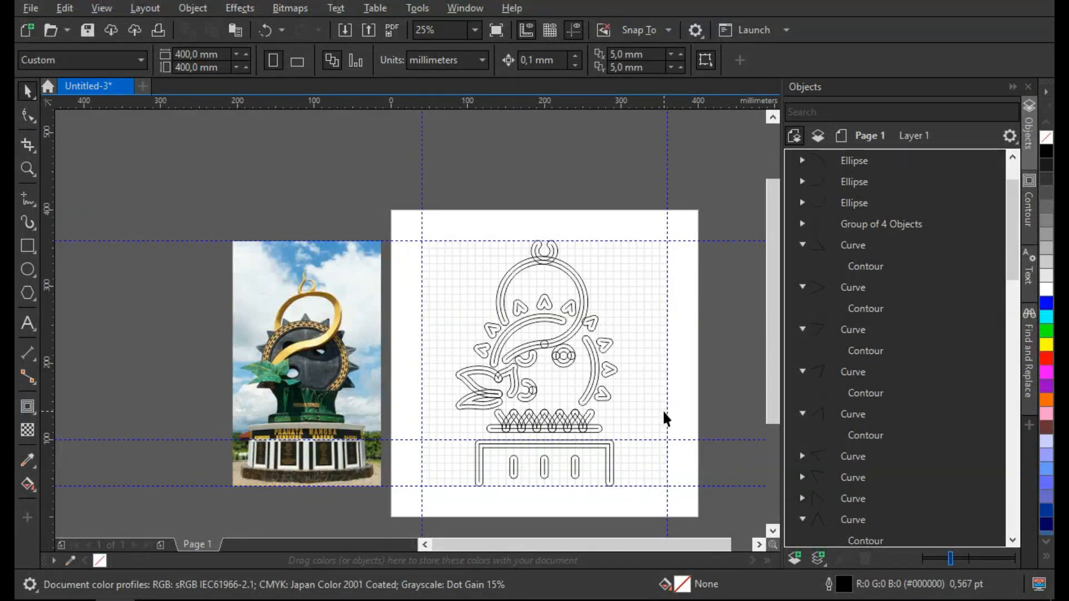
# - Try a contoured quarter-circle arc of about 45 mm radius to the right of the pedestal
pyautogui.scroll(2, 620, 486)
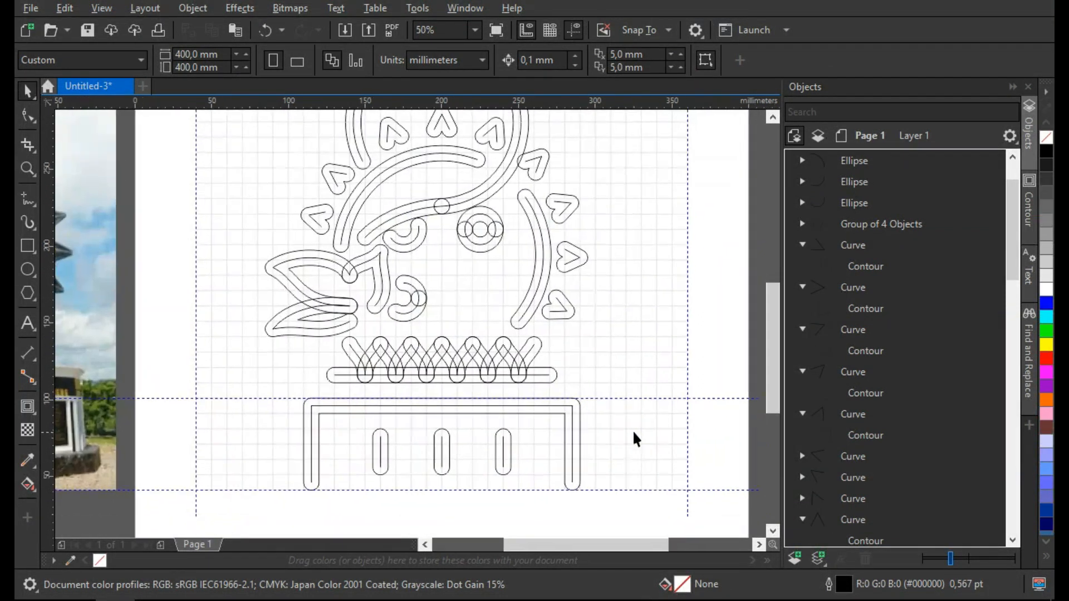
pyautogui.press('F7')
pyautogui.moveTo(576, 322); pyautogui.dragTo(715, 460)
pyautogui.press('F10')
pyautogui.moveTo(646, 322); pyautogui.dragTo(621, 444)
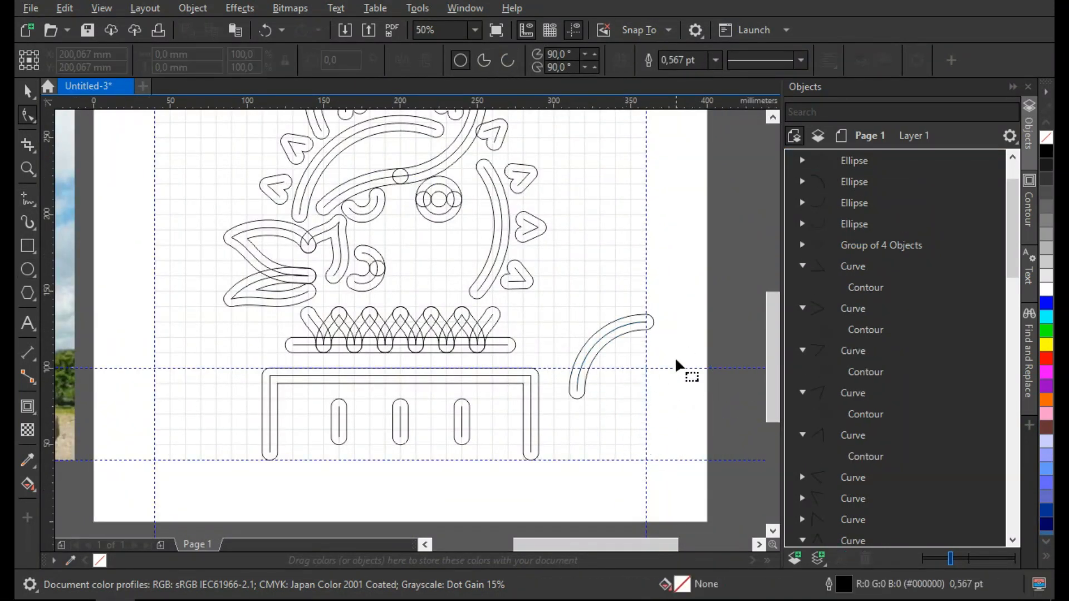
pyautogui.scroll(2, 644, 318)
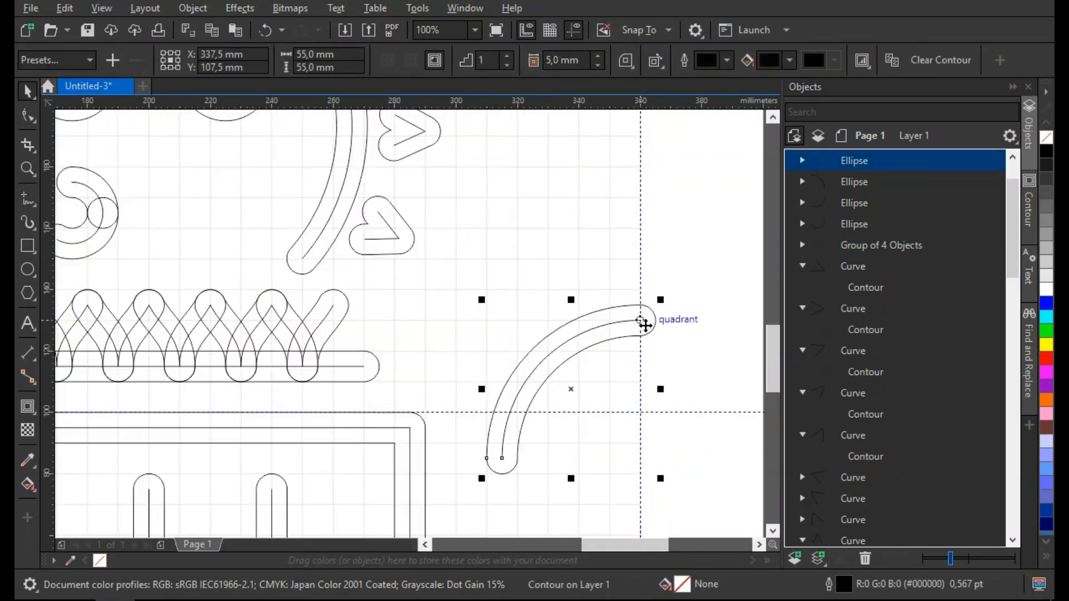
# - Try placing a tilted copy of the quarter arc beneath it and adjusting its ends to the right guide
pyautogui.scroll(-2, 613, 340)
pyautogui.moveTo(614, 343); pyautogui.dragTo(671, 414)
pyautogui.scroll(2, 637, 416)
pyautogui.click(666, 423)
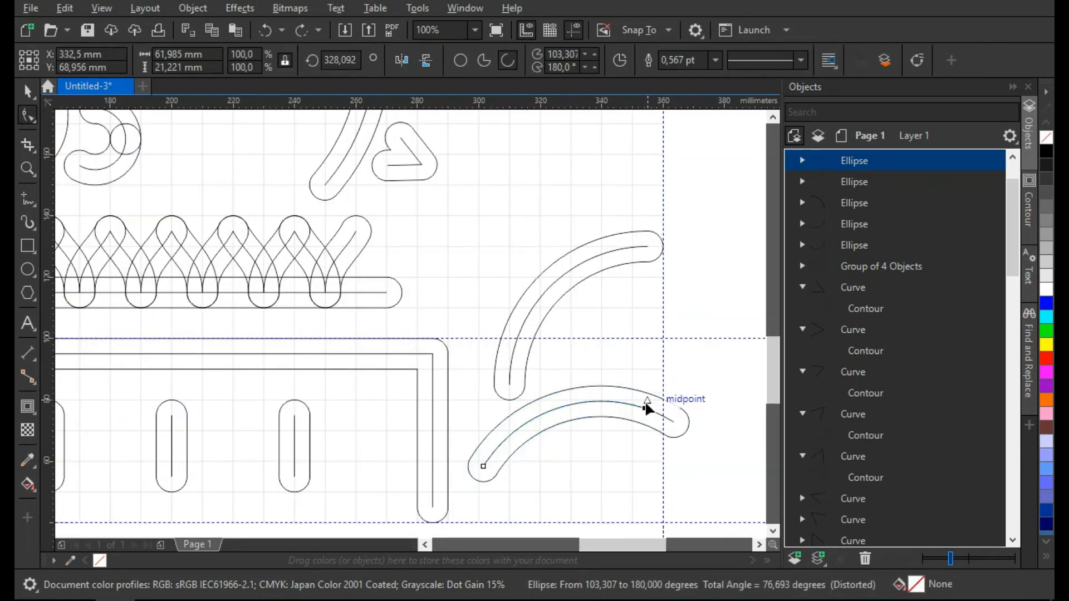
pyautogui.scroll(2, 663, 423)
pyautogui.moveTo(643, 407); pyautogui.dragTo(647, 402)
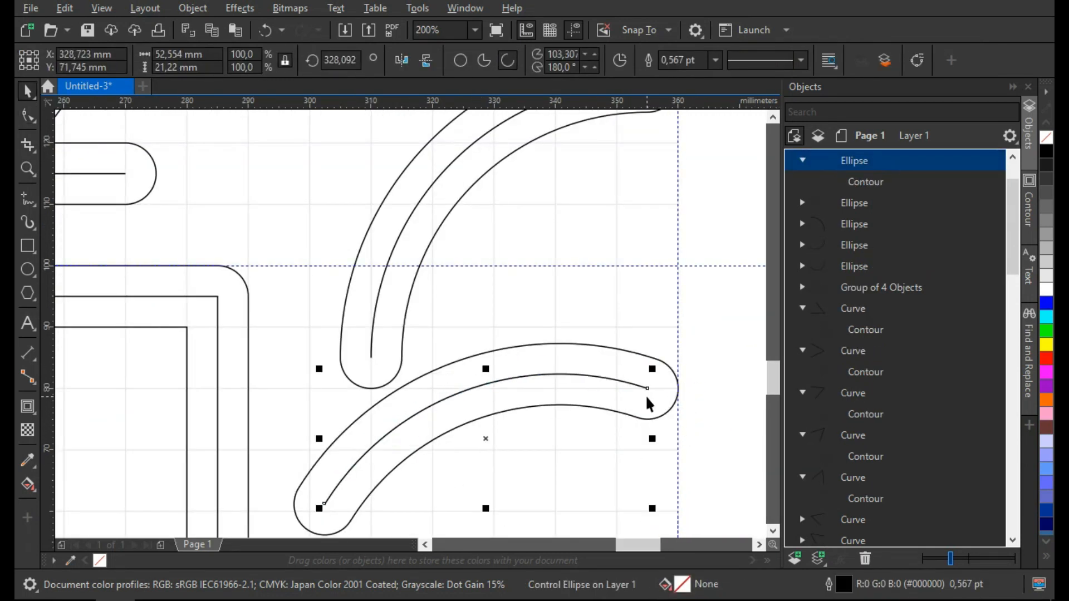
pyautogui.press('F10')
pyautogui.scroll(-2, 649, 358)
pyautogui.moveTo(649, 329); pyautogui.dragTo(622, 324)
pyautogui.scroll(4, 565, 412)
pyautogui.moveTo(537, 383); pyautogui.dragTo(373, 420)
# - Try refitting the lower arc so its lower end reaches the bottom guide beside the pedestal
pyautogui.scroll(-2, 506, 351)
pyautogui.press('space')
pyautogui.click(570, 332)
pyautogui.click(514, 343)
pyautogui.press('F10')
pyautogui.scroll(3, 513, 351)
pyautogui.scroll(-3, 511, 363)
pyautogui.moveTo(529, 348); pyautogui.dragTo(569, 369)
pyautogui.scroll(-1, 568, 369)
pyautogui.press('space')
pyautogui.click(679, 265)
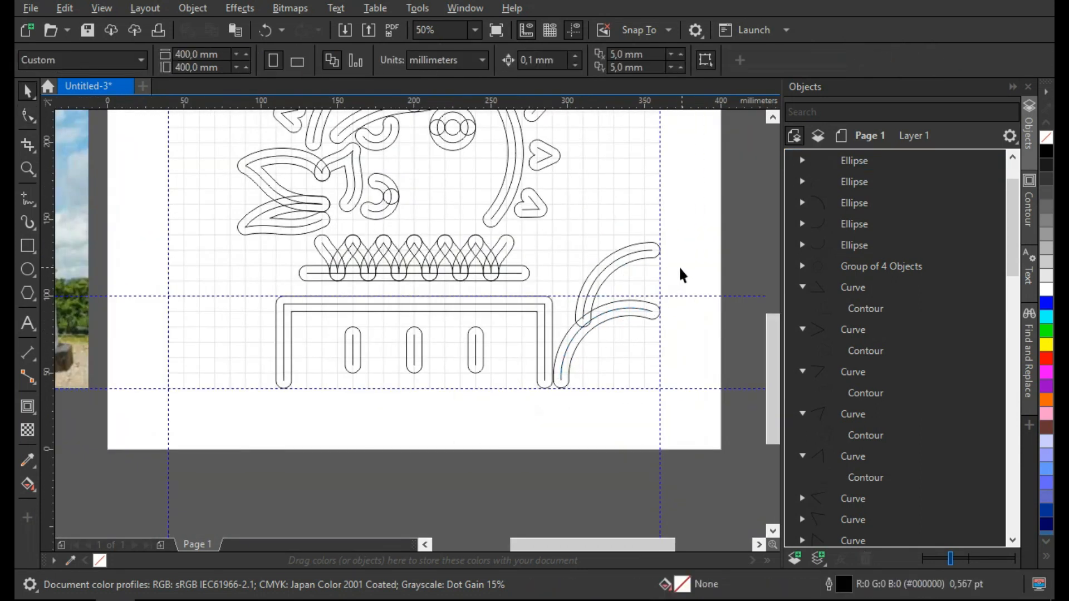
# - Delete both trial arcs beside the pedestal
pyautogui.scroll(-1, 693, 384)
pyautogui.scroll(1, 666, 359)
pyautogui.moveTo(676, 369); pyautogui.dragTo(613, 327)
pyautogui.click(613, 310)
pyautogui.click(614, 309)
pyautogui.press('Delete')
pyautogui.click(624, 252)
pyautogui.press('Delete')
# - Draw a 60 mm circle centred at X 325, Y 75 mm beside the pedestal and repeat the contour on it
pyautogui.scroll(1, 663, 353)
pyautogui.press('F7')
pyautogui.moveTo(621, 425)
pyautogui.mouseDown()
pyautogui.moveTo(429, 300)
pyautogui.moveTo(407, 305)
pyautogui.mouseUp()
pyautogui.moveTo(626, 204); pyautogui.dragTo(612, 205)
pyautogui.hotkey('ctrl', 'r')
# - Open the circle into a contoured upper arc 60 mm wide and about 35 mm high
pyautogui.click(508, 60)
pyautogui.press('F10')
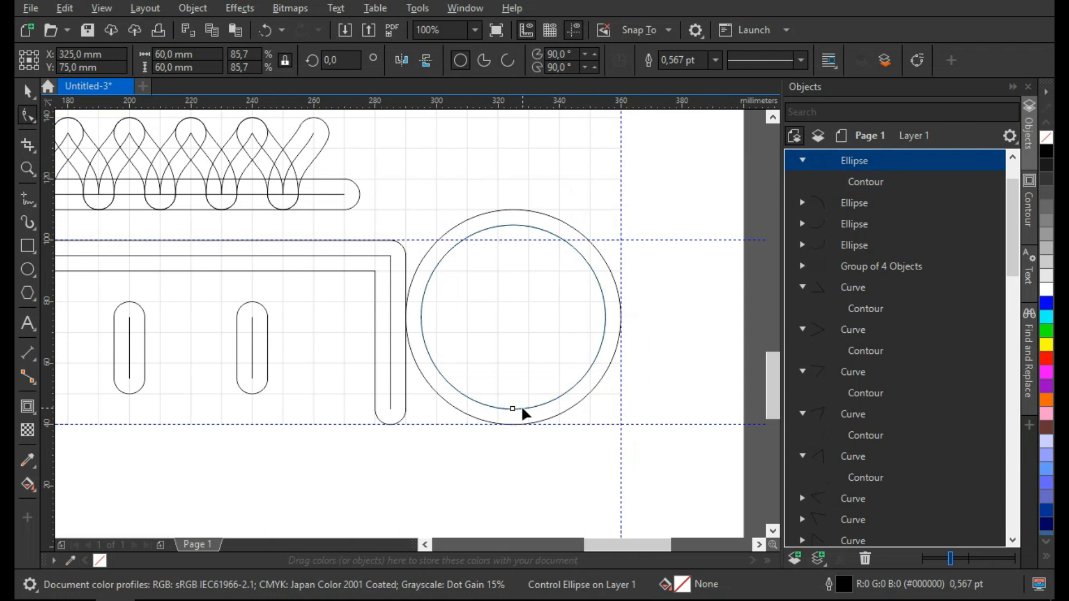
pyautogui.moveTo(513, 409); pyautogui.dragTo(600, 339)
pyautogui.click(508, 60)
pyautogui.click(619, 60)
pyautogui.moveTo(436, 334); pyautogui.dragTo(422, 333)
pyautogui.click(507, 60)
pyautogui.moveTo(601, 339); pyautogui.dragTo(605, 318)
pyautogui.click(508, 60)
pyautogui.press('space')
pyautogui.click(592, 227)
# - Lower the arc to Y 62.5 mm beside the pedestal
pyautogui.scroll(-1, 592, 226)
pyautogui.click(601, 267)
pyautogui.scroll(1, 600, 267)
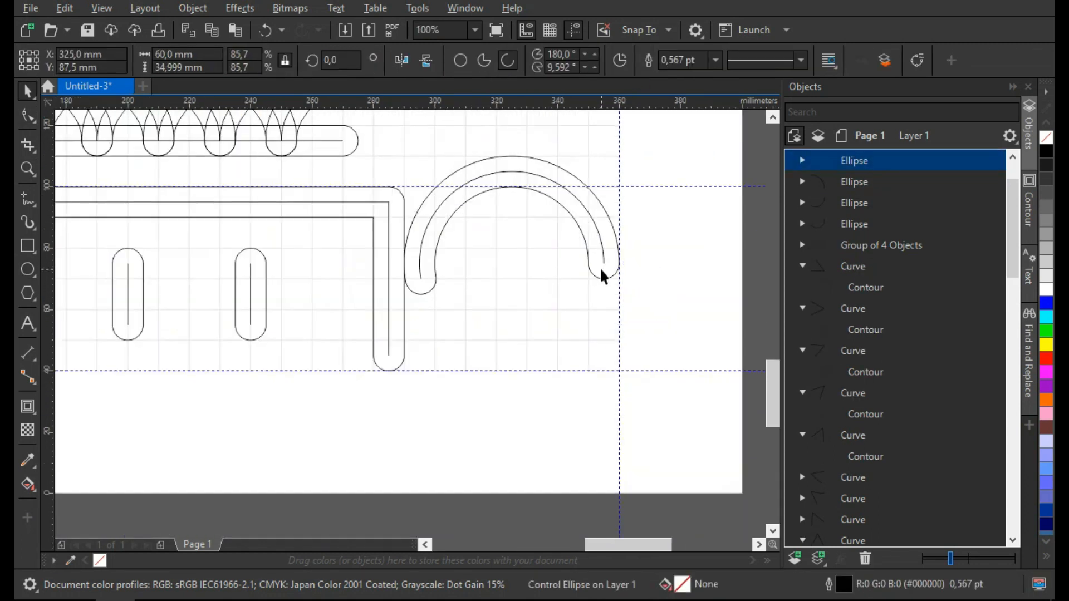
pyautogui.scroll(1, 604, 334)
pyautogui.press('F10')
pyautogui.scroll(1, 600, 375)
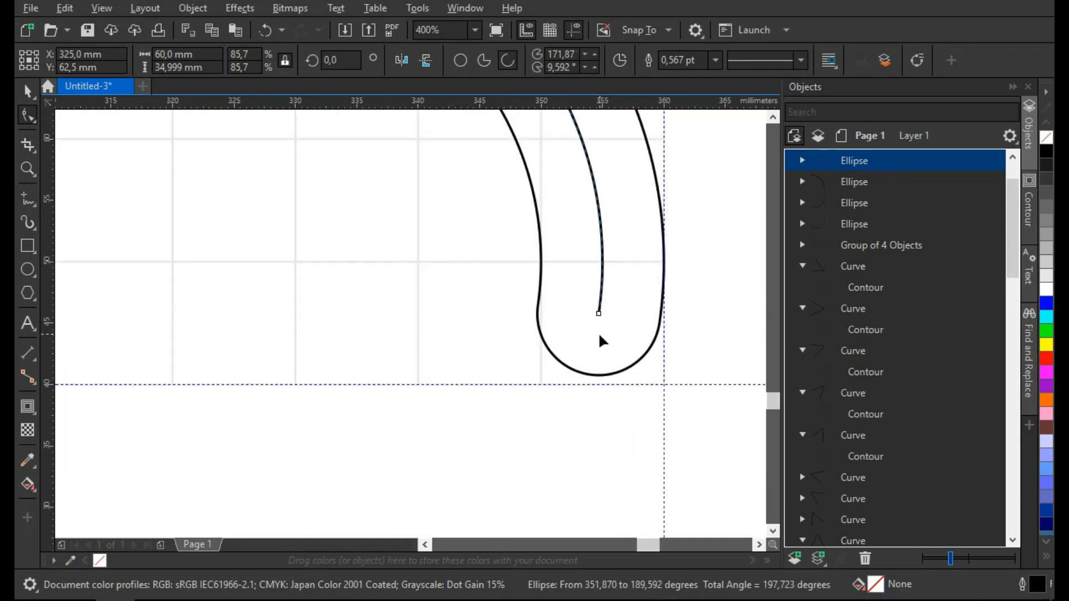
# - Extend both ends of the arc evenly to the bottom guide, making it about 35.9 mm high
pyautogui.scroll(-1, 598, 335)
pyautogui.moveTo(234, 329); pyautogui.dragTo(232, 314)
pyautogui.press('space')
pyautogui.click(597, 353)
pyautogui.press('space')
pyautogui.moveTo(600, 324); pyautogui.dragTo(570, 329)
pyautogui.moveTo(233, 314); pyautogui.dragTo(252, 218)
pyautogui.moveTo(265, 327); pyautogui.dragTo(264, 327)
pyautogui.click(507, 60)
pyautogui.press('space')
pyautogui.click(596, 363)
# - Place a copy of the arc above it, shifted left over the pedestal's upper right corner
pyautogui.scroll(1, 596, 360)
pyautogui.scroll(-3, 593, 358)
pyautogui.click(534, 293)
pyautogui.moveTo(534, 292); pyautogui.dragTo(509, 211)
pyautogui.scroll(1, 554, 341)
pyautogui.rightClick(509, 211)
# - Reshape the upper arc to span about 156 degrees, with its lower end on the arc below
pyautogui.press('space')
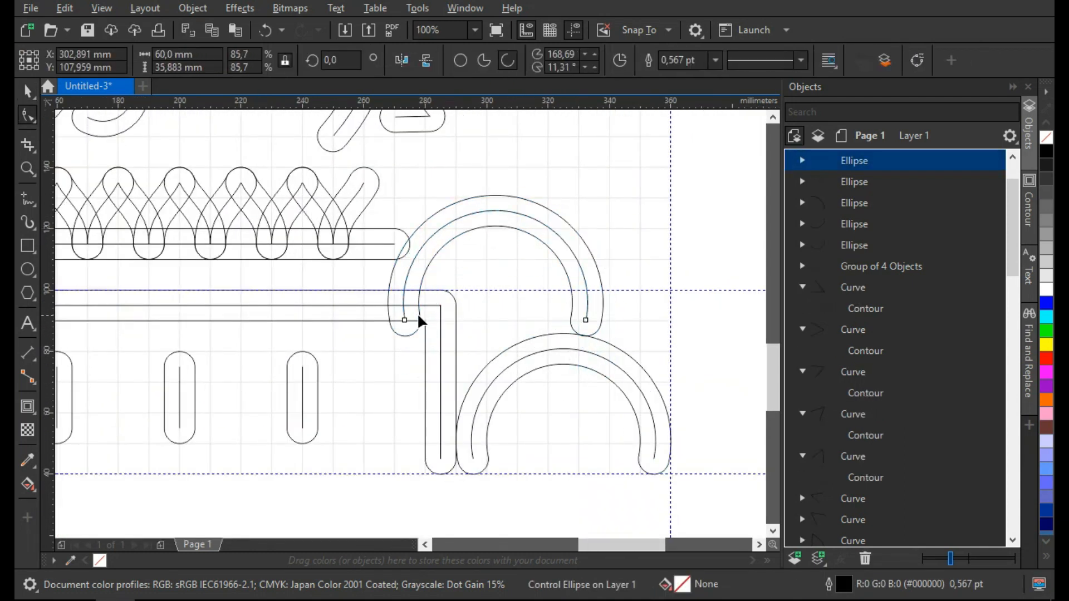
pyautogui.moveTo(418, 315); pyautogui.dragTo(478, 256)
pyautogui.moveTo(588, 329); pyautogui.dragTo(576, 349)
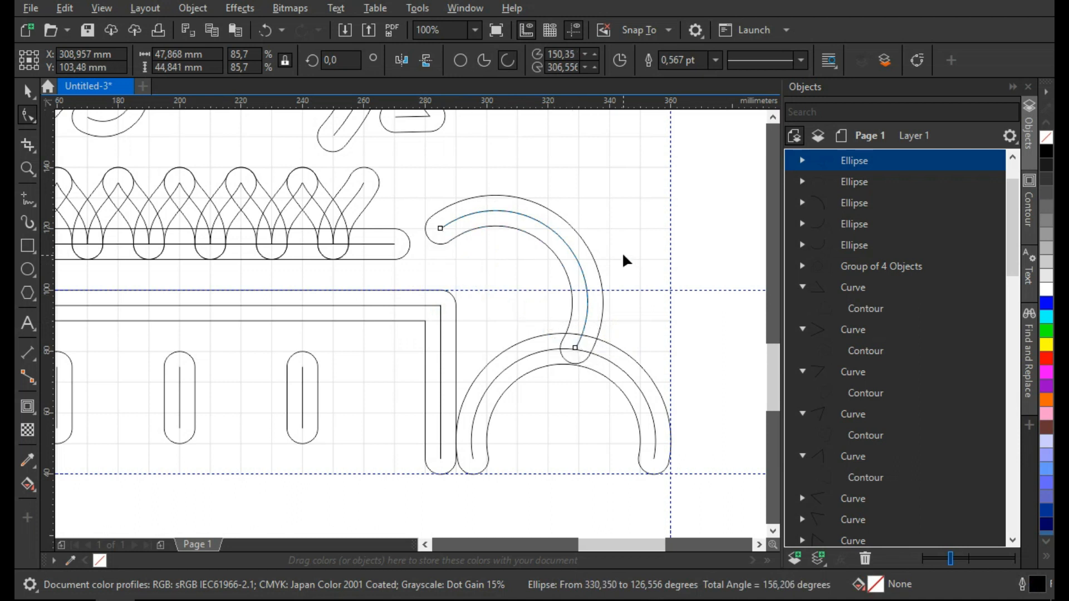
# - Mirror the upper arc horizontally and align it with the right guide above the lower arc
pyautogui.press('space')
pyautogui.scroll(-2, 479, 183)
pyautogui.click(401, 60)
pyautogui.scroll(1, 565, 288)
pyautogui.moveTo(553, 284); pyautogui.dragTo(509, 460)
pyautogui.click(670, 294)
# - Copy both right arcs and mirror them onto the left side of the pedestal against the left guide
pyautogui.scroll(-2, 584, 342)
pyautogui.scroll(1, 575, 350)
pyautogui.moveTo(527, 355); pyautogui.dragTo(500, 356)
pyautogui.rightClick(500, 357)
pyautogui.moveTo(501, 361); pyautogui.dragTo(279, 361)
pyautogui.scroll(1, 206, 415)
pyautogui.moveTo(393, 437); pyautogui.dragTo(290, 436)
pyautogui.click(258, 392)
pyautogui.scroll(-2, 259, 393)
pyautogui.moveTo(312, 353); pyautogui.dragTo(359, 392)
# - Shift the left upper arc towards the pedestal and reshape it to about 207 degrees, from the pedestal's corner to the lower arc
pyautogui.scroll(1, 325, 403)
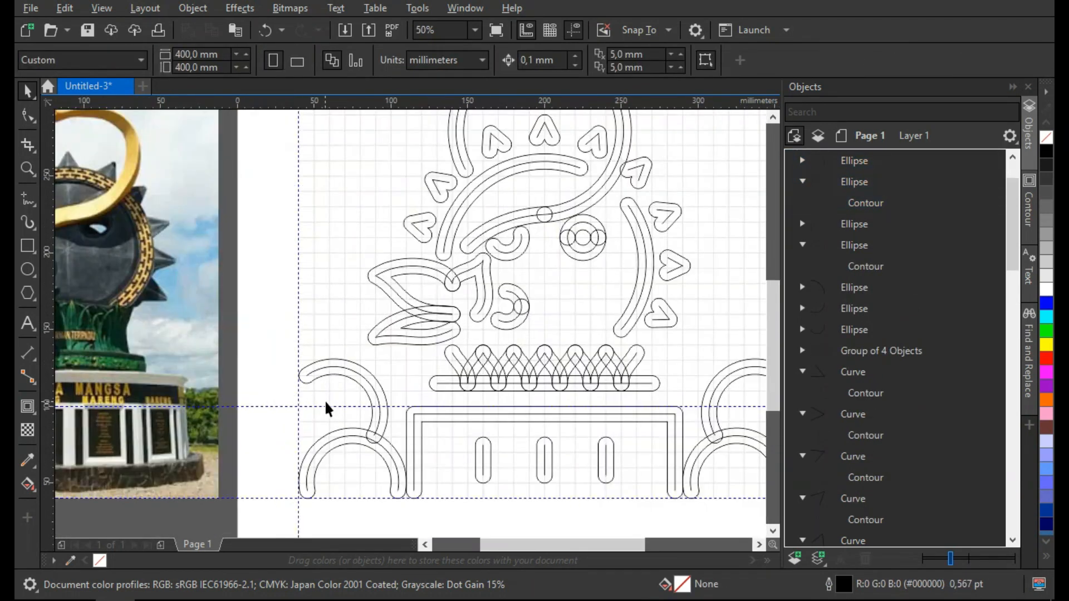
pyautogui.scroll(-1, 326, 403)
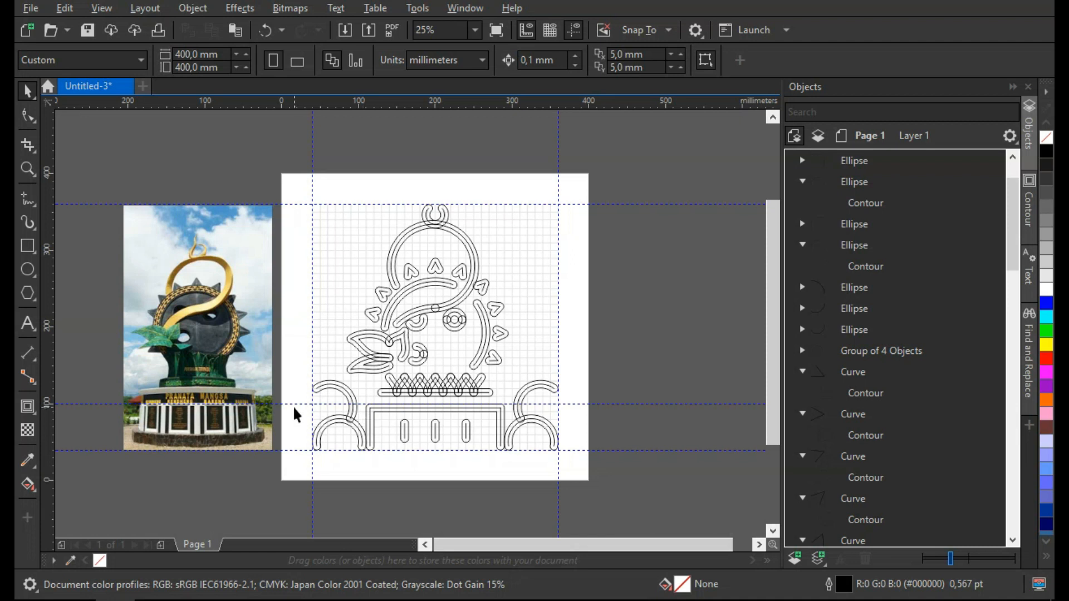
pyautogui.scroll(1, 338, 417)
pyautogui.click(365, 412)
pyautogui.press('F10')
pyautogui.moveTo(361, 420); pyautogui.dragTo(393, 391)
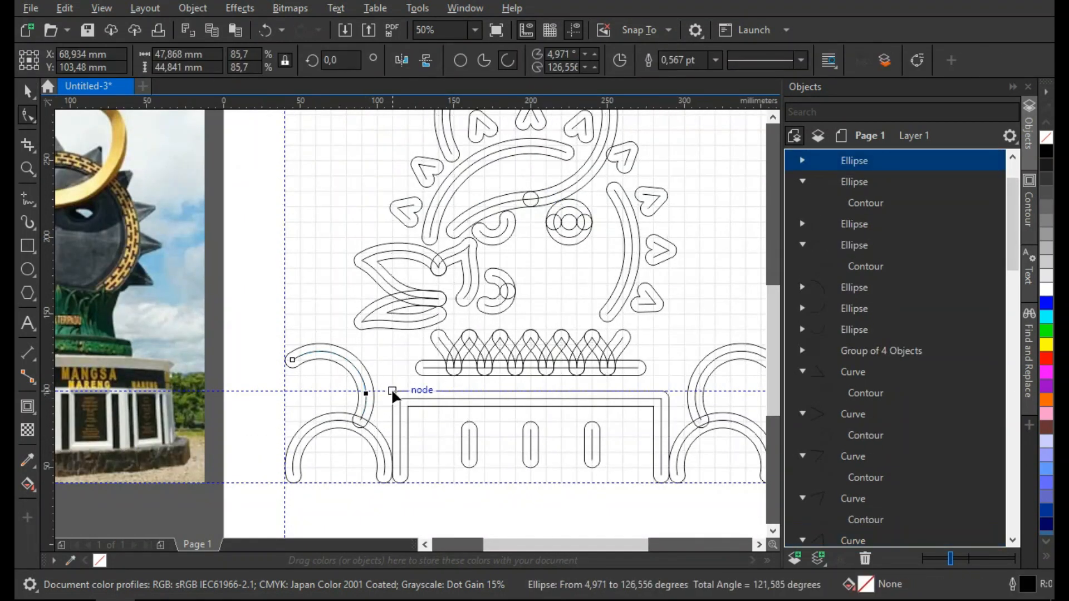
pyautogui.moveTo(295, 437); pyautogui.dragTo(295, 437)
pyautogui.press('space')
pyautogui.moveTo(352, 364); pyautogui.dragTo(377, 398)
pyautogui.press('space')
pyautogui.moveTo(320, 436); pyautogui.dragTo(312, 434)
pyautogui.scroll(1, 379, 409)
pyautogui.moveTo(399, 381); pyautogui.dragTo(397, 365)
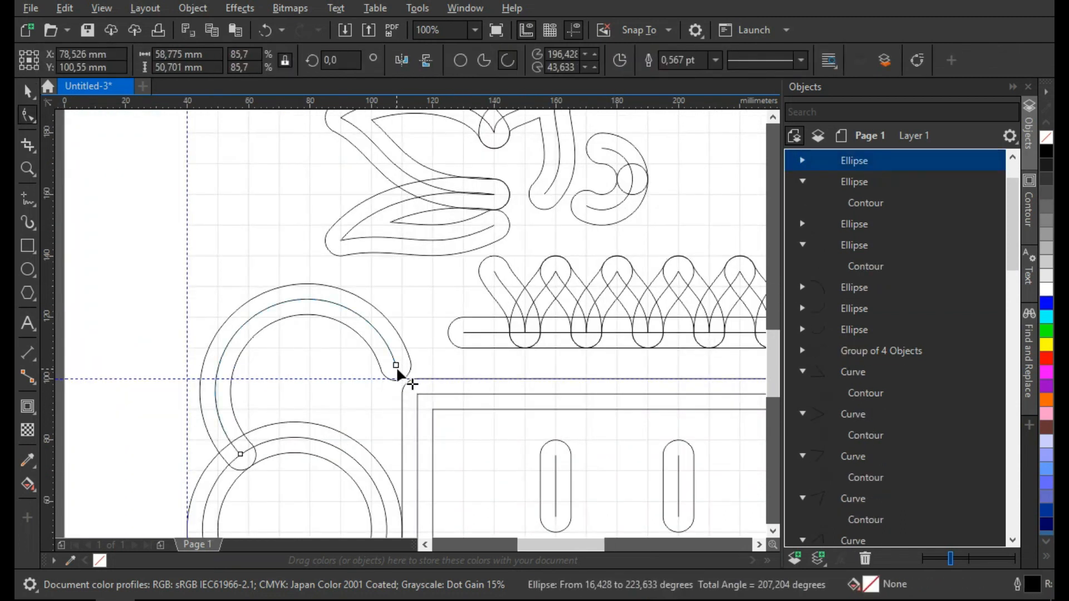
pyautogui.scroll(-2, 367, 400)
# - Delete the pair of arcs on the right side of the pedestal
pyautogui.press('space')
pyautogui.click(571, 459)
pyautogui.scroll(1, 565, 443)
pyautogui.moveTo(592, 460); pyautogui.dragTo(450, 287)
pyautogui.press('Delete')
# - Mirror copies of the two left arcs onto the right side of the pedestal and reapply the contour to both
pyautogui.click(148, 411)
pyautogui.keyDown('shift'); pyautogui.click(134, 334); pyautogui.keyUp('shift')
pyautogui.moveTo(78, 369); pyautogui.dragTo(264, 373)
pyautogui.moveTo(354, 433); pyautogui.dragTo(559, 433)
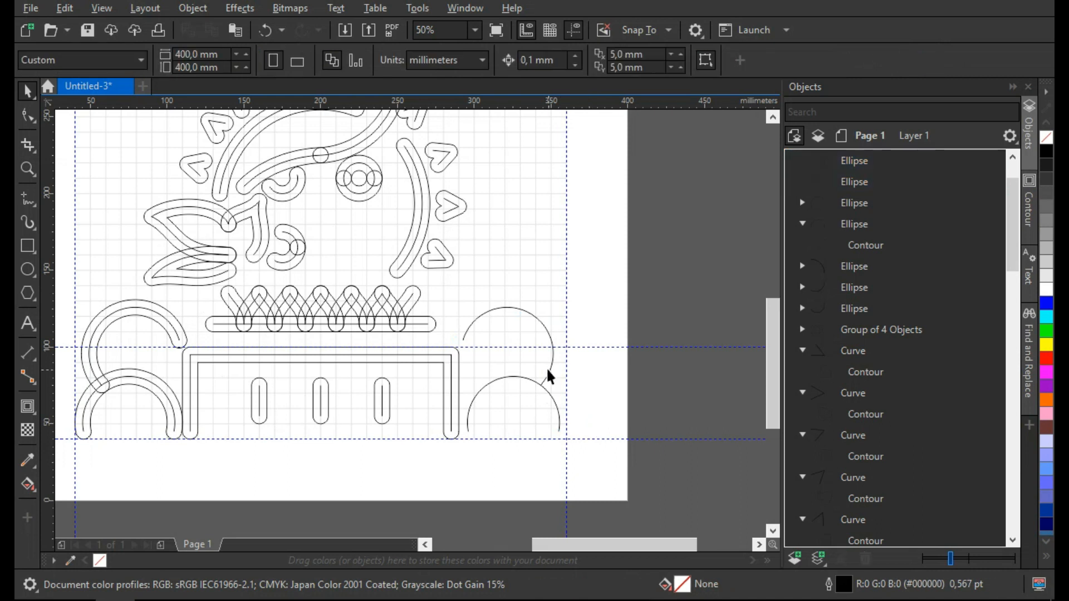
pyautogui.click(547, 373)
pyautogui.hotkey('ctrl', 'r')
pyautogui.click(557, 407)
pyautogui.hotkey('ctrl', 'r')
pyautogui.click(534, 397)
# - Fill the contours of the whole monument drawing with black and clear the selection
pyautogui.scroll(-1, 533, 397)
pyautogui.moveTo(533, 397); pyautogui.dragTo(573, 440)
pyautogui.moveTo(630, 494); pyautogui.dragTo(327, 204)
pyautogui.click(571, 182)
pyautogui.click(479, 228)
pyautogui.click(789, 60)
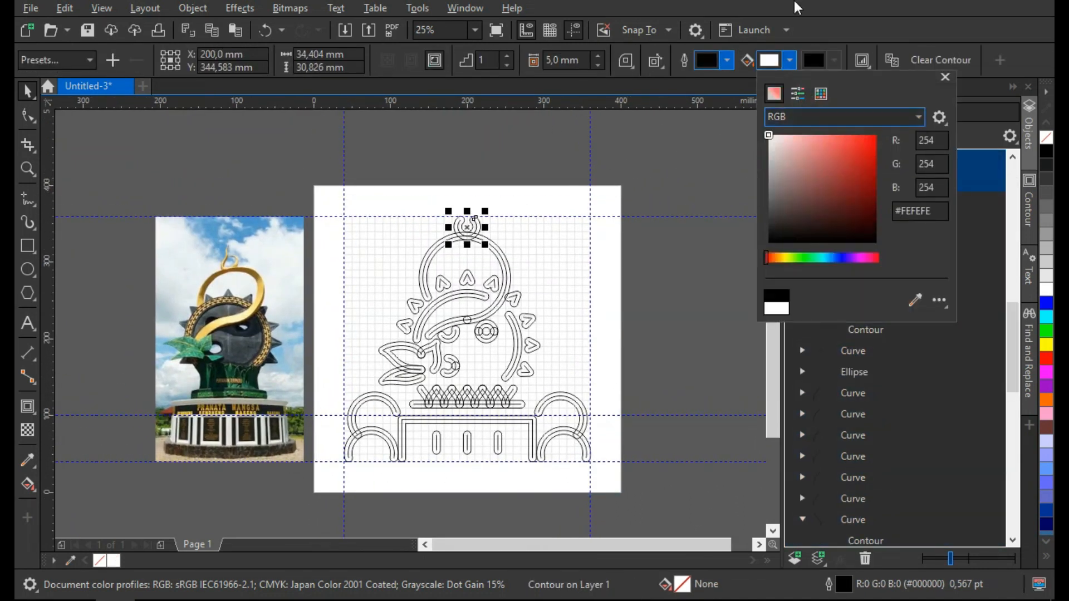
pyautogui.click(695, 228)
pyautogui.click(651, 196)
pyautogui.click(1046, 151)
pyautogui.moveTo(651, 196)
pyautogui.mouseDown()
pyautogui.moveTo(329, 481)
pyautogui.moveTo(640, 192)
pyautogui.mouseUp()
pyautogui.click(676, 223)
pyautogui.scroll(1, 477, 403)
pyautogui.scroll(-1, 478, 402)
pyautogui.click(706, 303)
pyautogui.scroll(2, 461, 410)
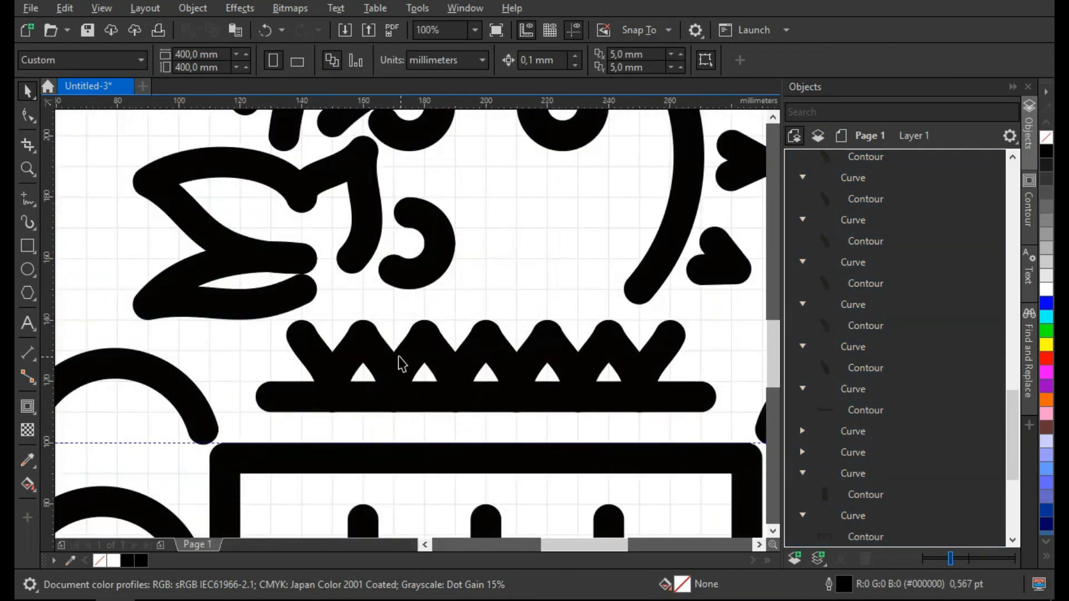
# - Reshape the upper leaf by moving the node at its inner end slightly outward, and clear the selection
pyautogui.scroll(-2, 401, 363)
pyautogui.scroll(-1, 399, 361)
pyautogui.scroll(1, 430, 321)
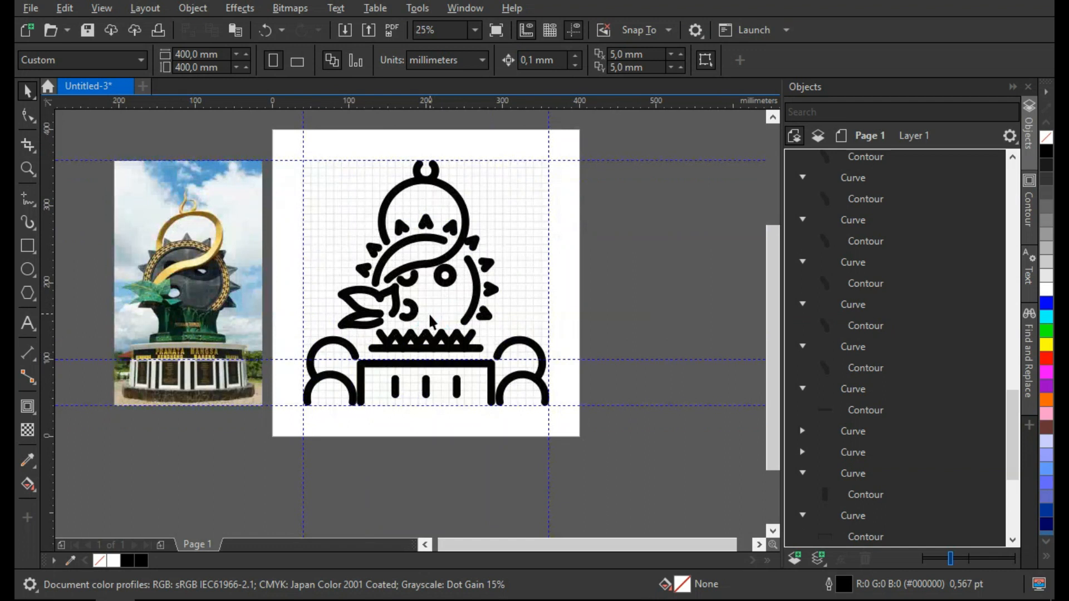
pyautogui.scroll(2, 358, 308)
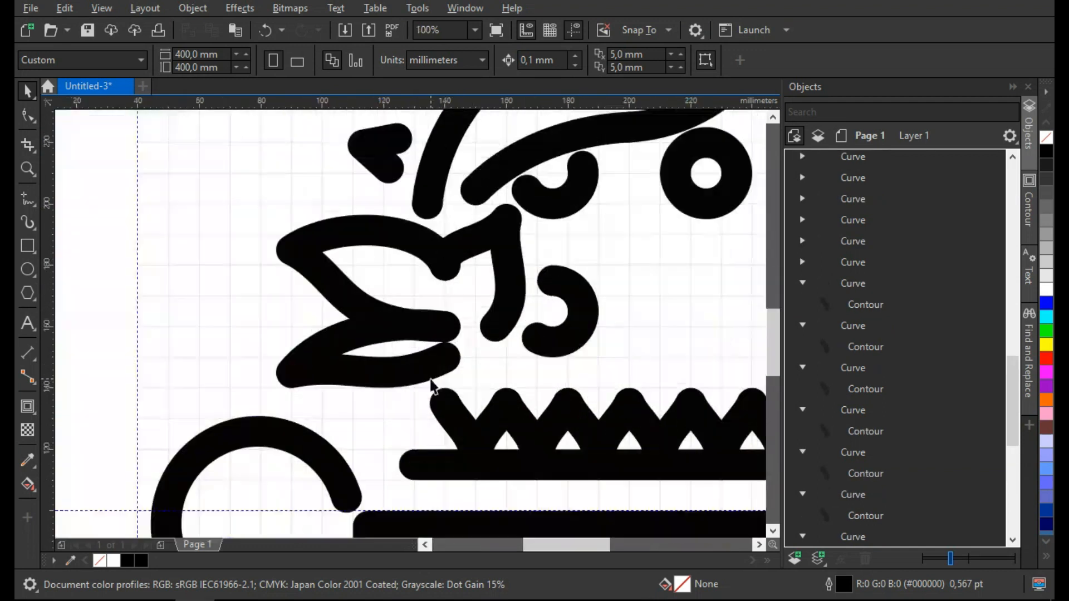
pyautogui.doubleClick(444, 269)
pyautogui.moveTo(445, 266); pyautogui.dragTo(452, 280)
pyautogui.press('space')
pyautogui.scroll(-1, 385, 279)
pyautogui.click(257, 287)
pyautogui.scroll(-1, 257, 286)
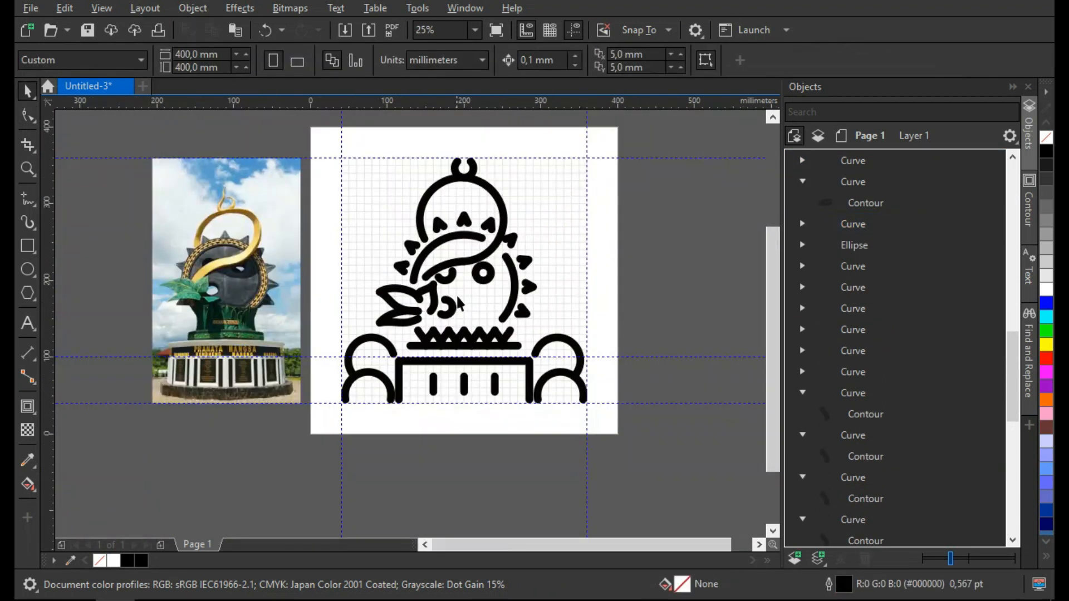
pyautogui.scroll(1, 422, 251)
pyautogui.scroll(-1, 413, 317)
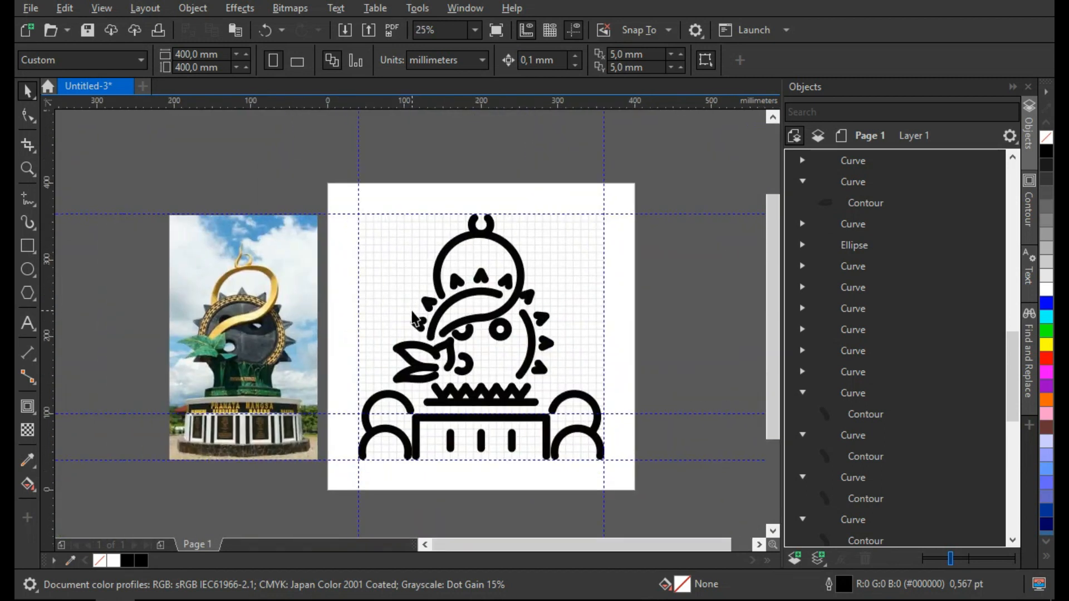
# - Try removing the upper arc on each side of the pedestal, and undo both deletions
pyautogui.click(401, 401)
pyautogui.press('Delete')
pyautogui.click(586, 400)
pyautogui.press('Delete')
pyautogui.hotkey('ctrl', 'z')
pyautogui.hotkey('ctrl', 'z')
pyautogui.click(610, 396)
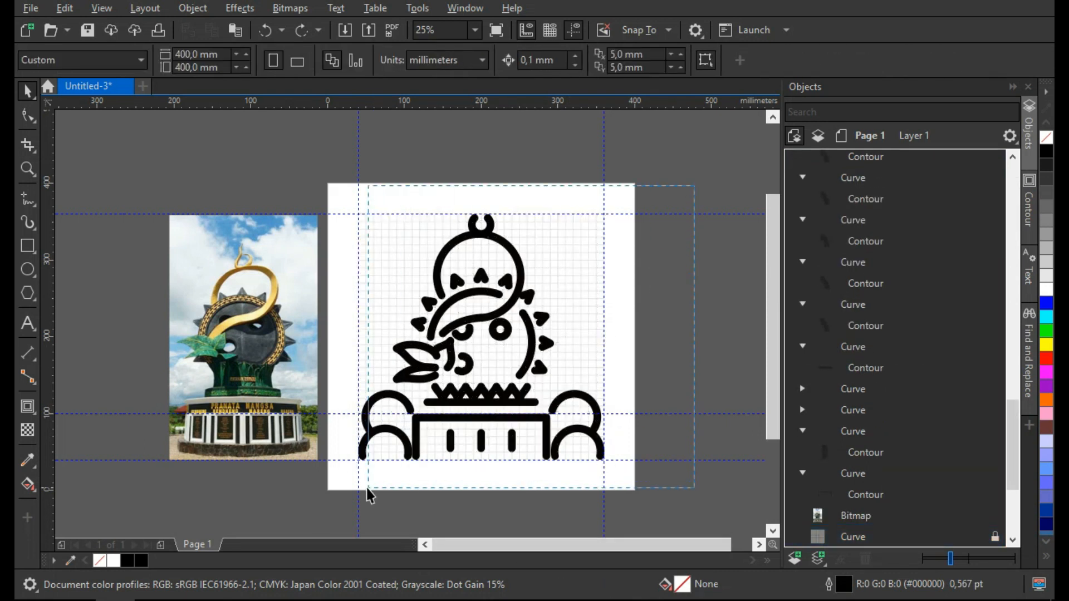
# - Select all parts of the monument drawing, without the reference photo, and group them
pyautogui.moveTo(367, 488); pyautogui.dragTo(345, 468)
pyautogui.hotkey('ctrl', 'g')
pyautogui.click(345, 468)
# - Add a second page and place a copy of the grouped monument drawing on it, deleting the photo pasted there
pyautogui.click(476, 400)
pyautogui.click(161, 545)
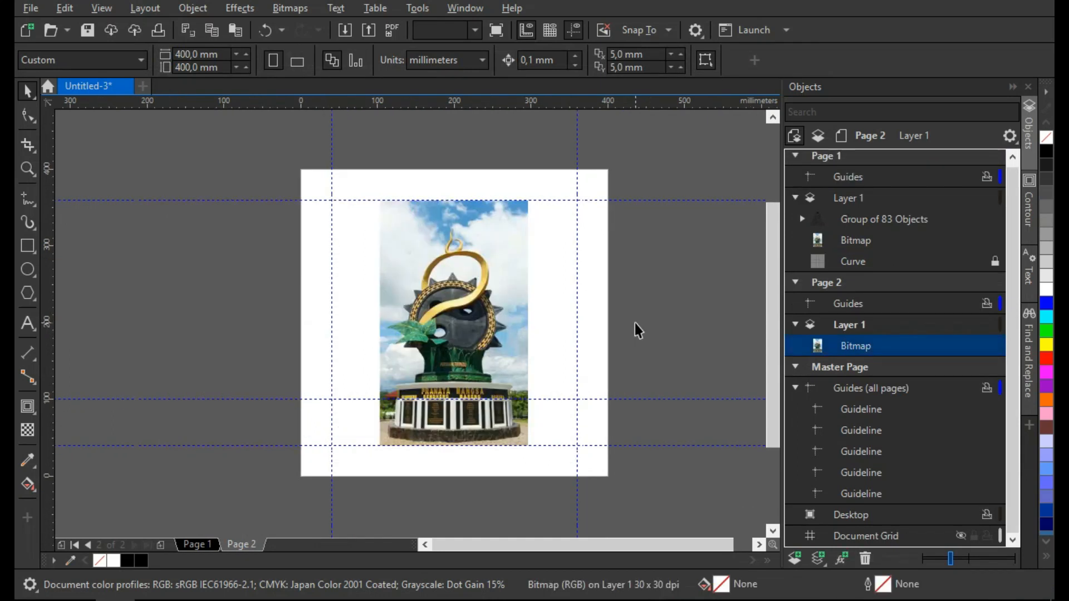
pyautogui.click(488, 343)
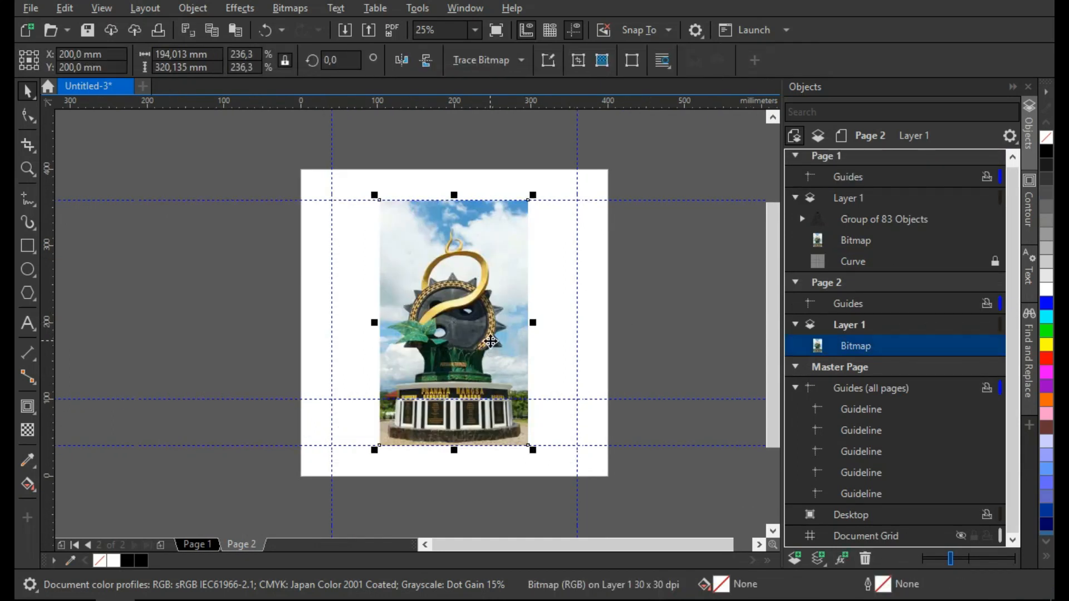
pyautogui.press('Delete')
pyautogui.hotkey('ctrl', 'v')
pyautogui.click(601, 369)
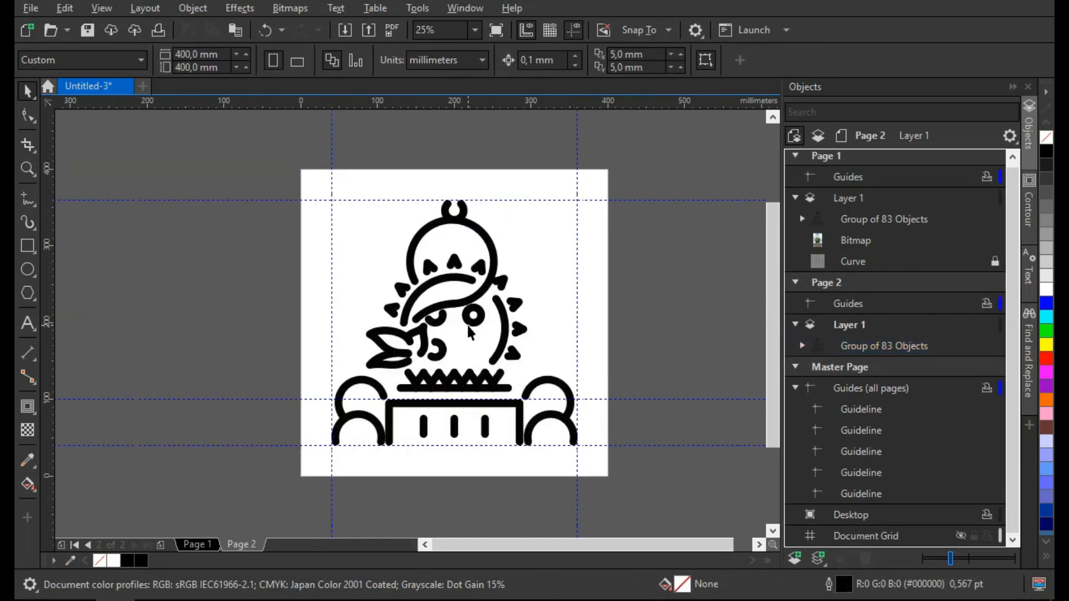